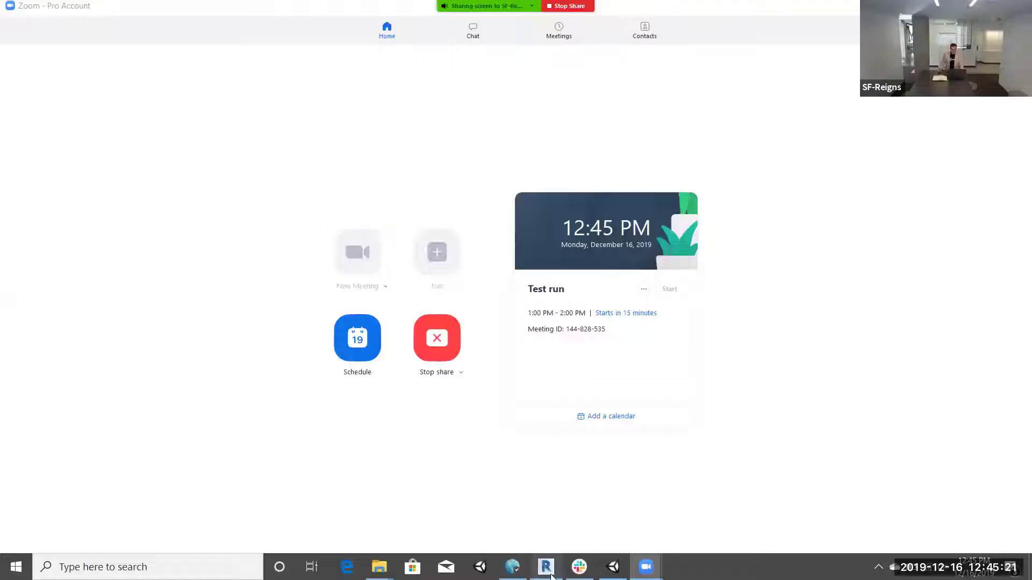
# Switch to Revit with the 3D house view open and look through the view creation and Unity commands.
pyautogui.click(546, 567)
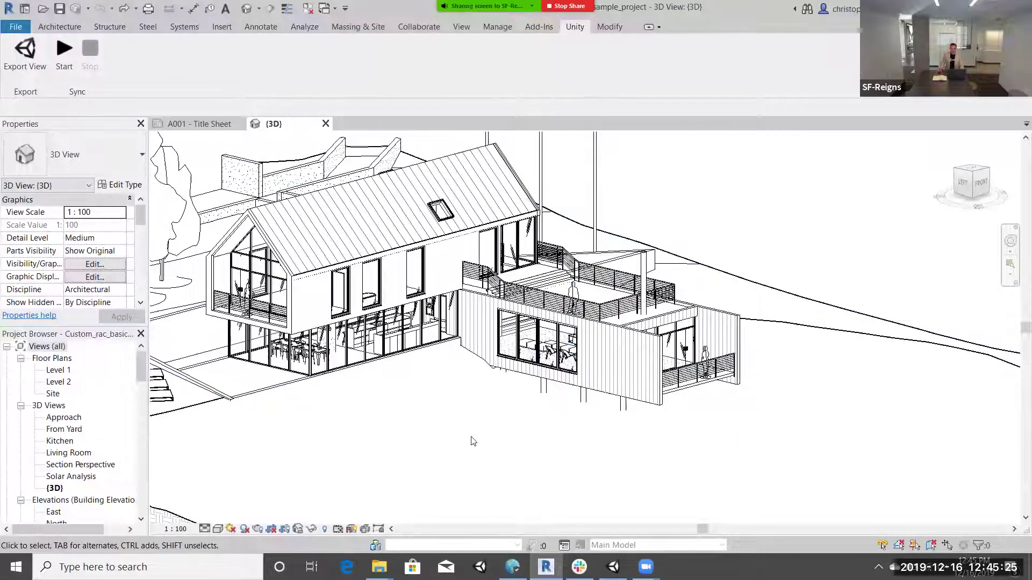
pyautogui.rightClick(790, 207)
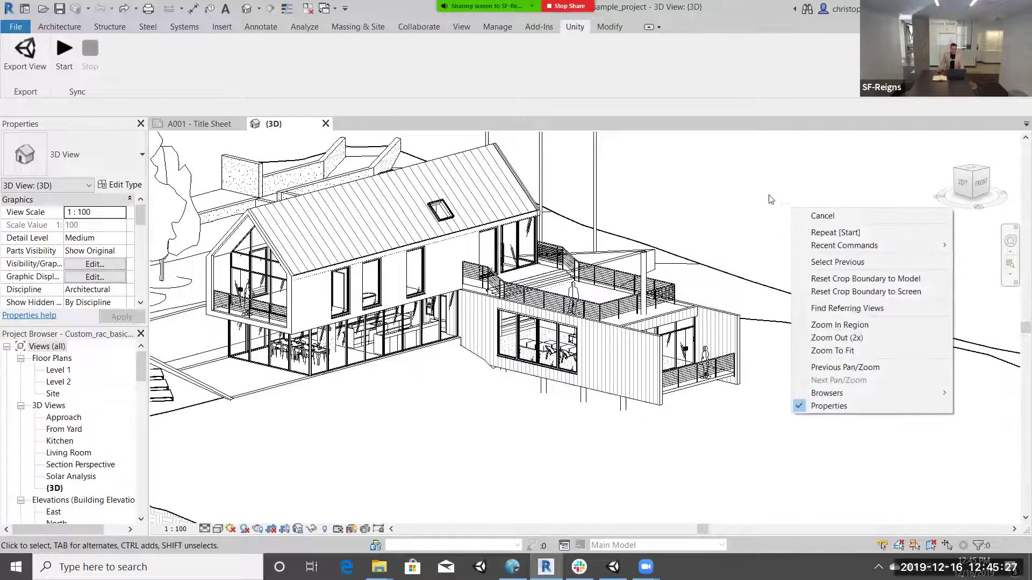
pyautogui.click(727, 157)
pyautogui.click(461, 27)
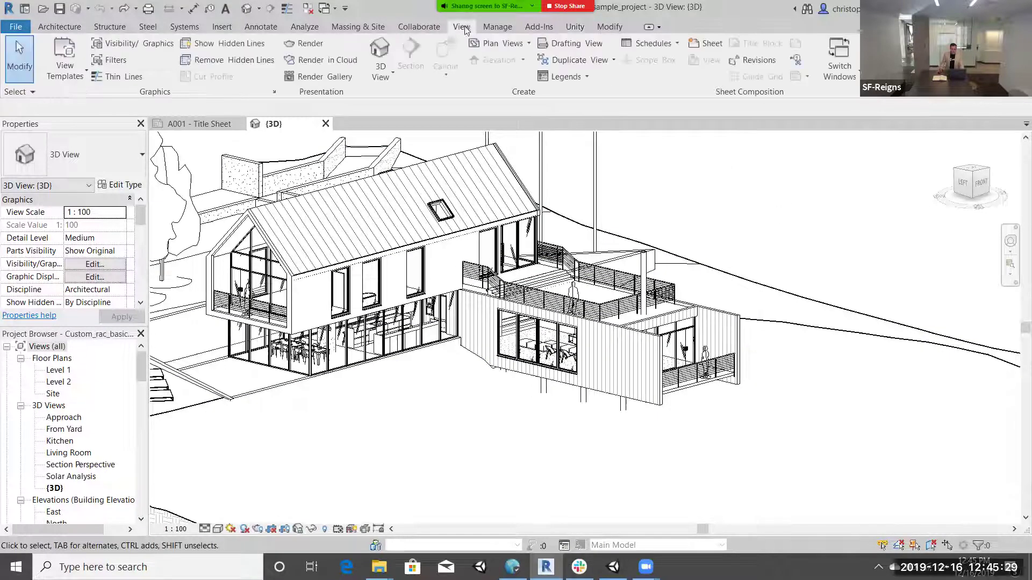
pyautogui.click(386, 50)
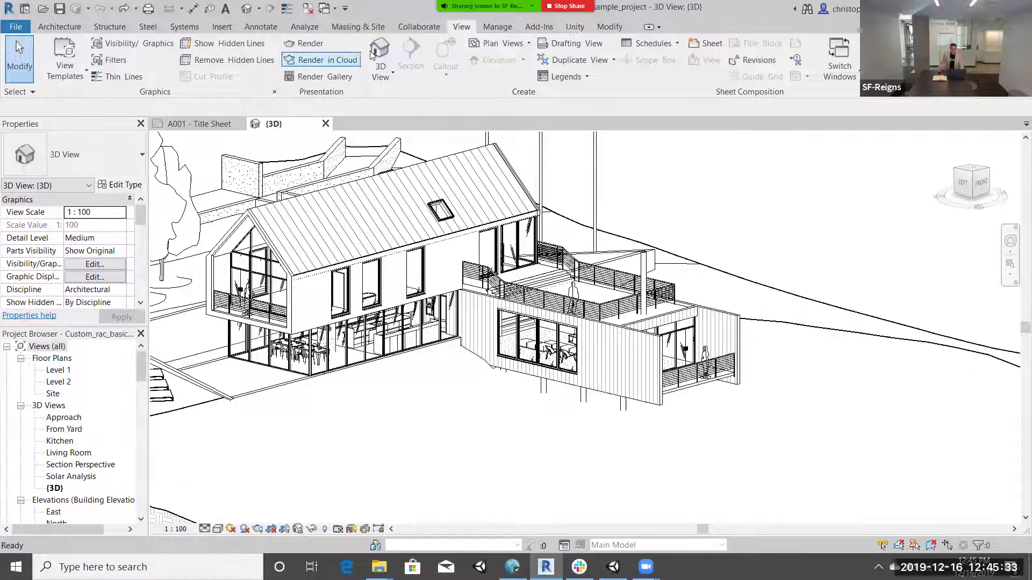
pyautogui.click(573, 26)
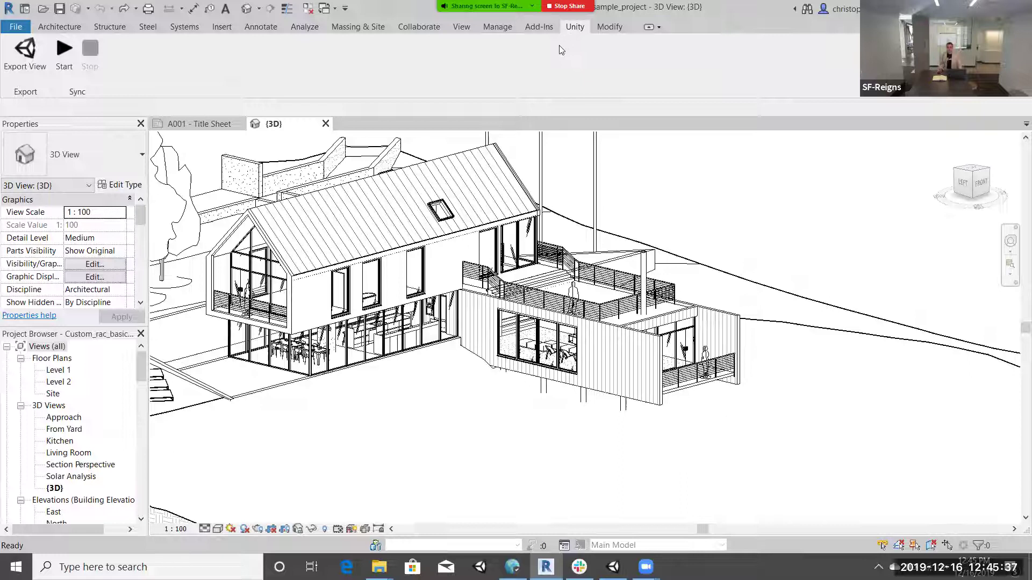
# Start a Unity Reflect sync and export the model through the Local sync server to the CustomArchTest project.
pyautogui.click(62, 56)
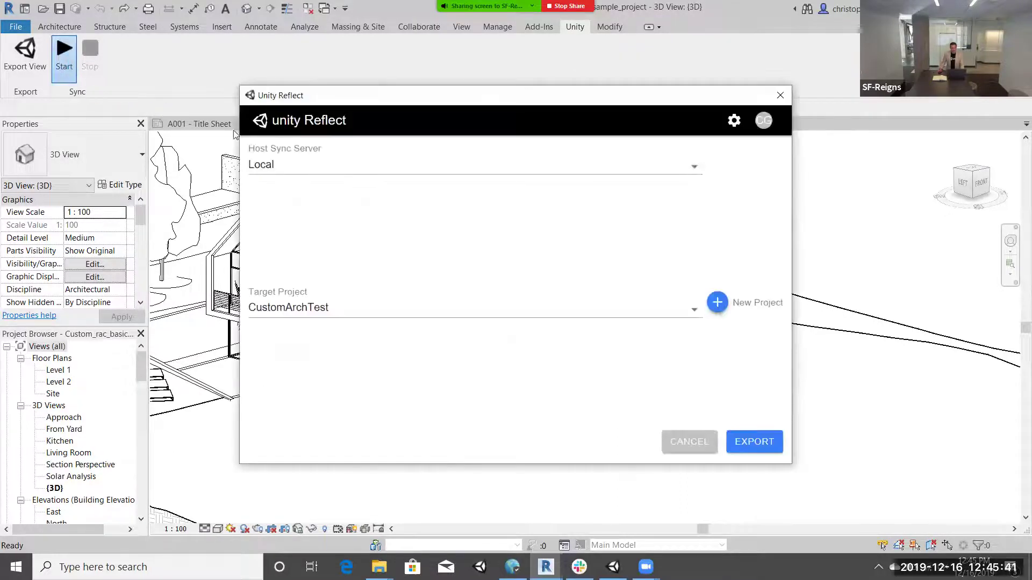
pyautogui.click(763, 121)
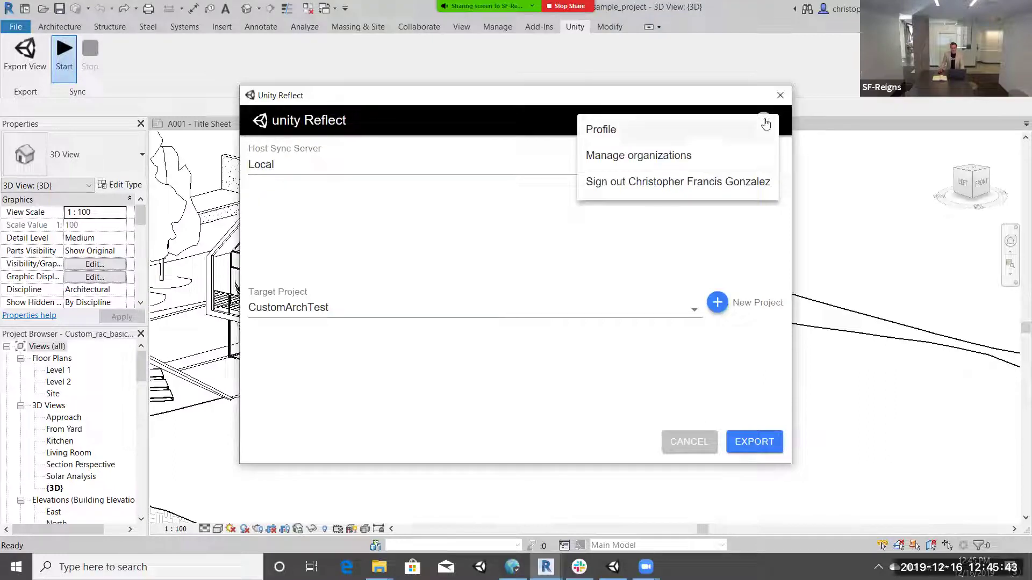
pyautogui.click(432, 207)
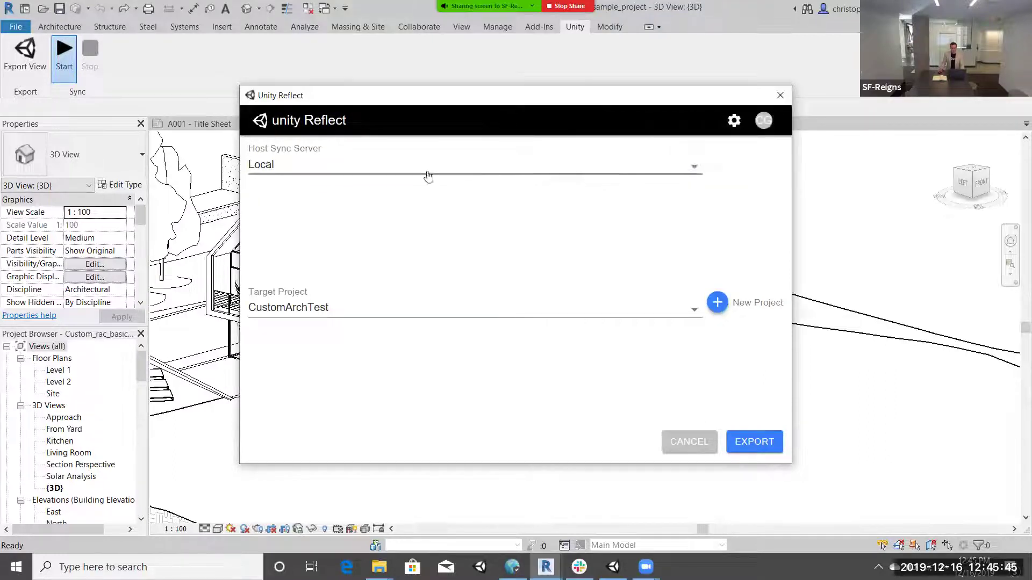
pyautogui.click(430, 168)
pyautogui.click(432, 167)
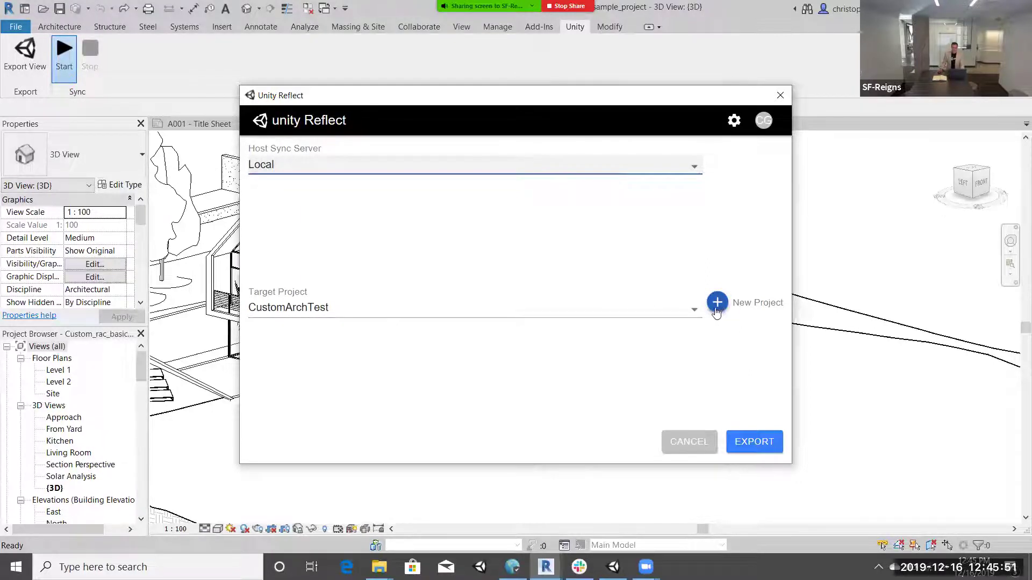
pyautogui.click(757, 442)
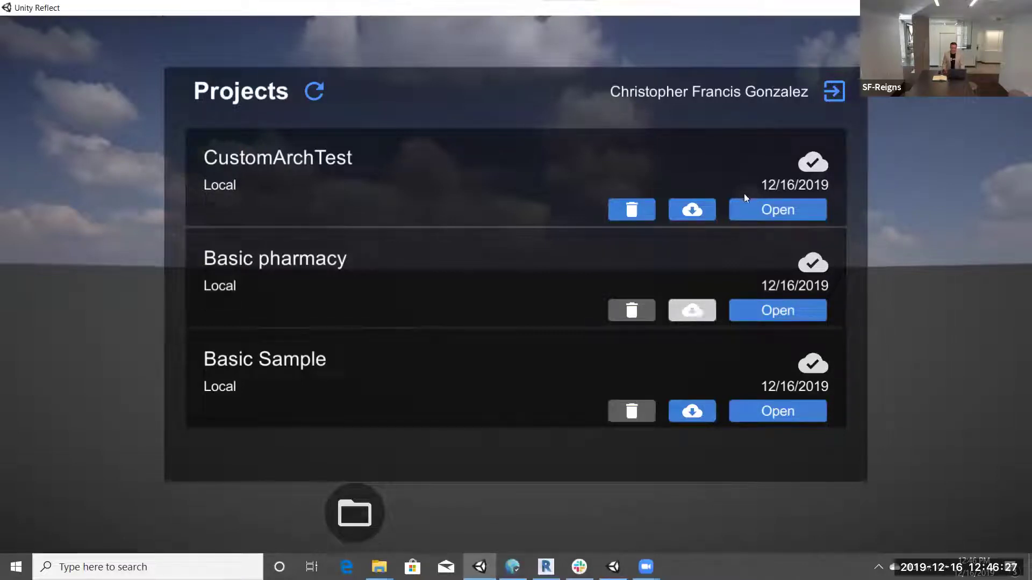
# Open the CustomArchTest project in the Unity Reflect viewer and approach the front of the house.
pyautogui.click(755, 211)
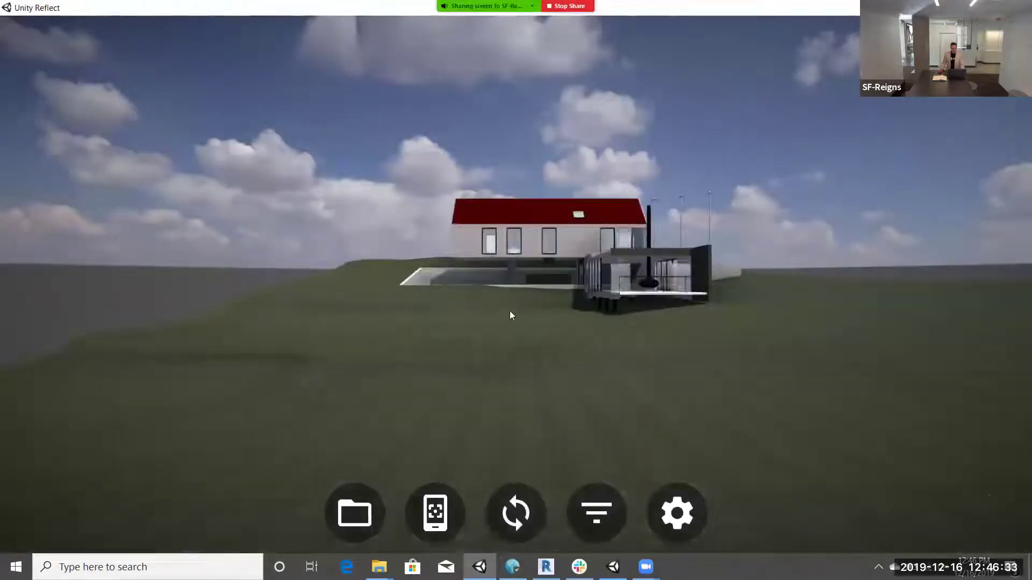
pyautogui.moveTo(360, 169); pyautogui.dragTo(401, 161)
pyautogui.moveTo(401, 161); pyautogui.dragTo(443, 162, button='right')
pyautogui.press('w')
pyautogui.press('a')
pyautogui.moveTo(443, 162); pyautogui.dragTo(580, 179)
pyautogui.press('d')
pyautogui.moveTo(579, 176); pyautogui.dragTo(586, 185, button='right')
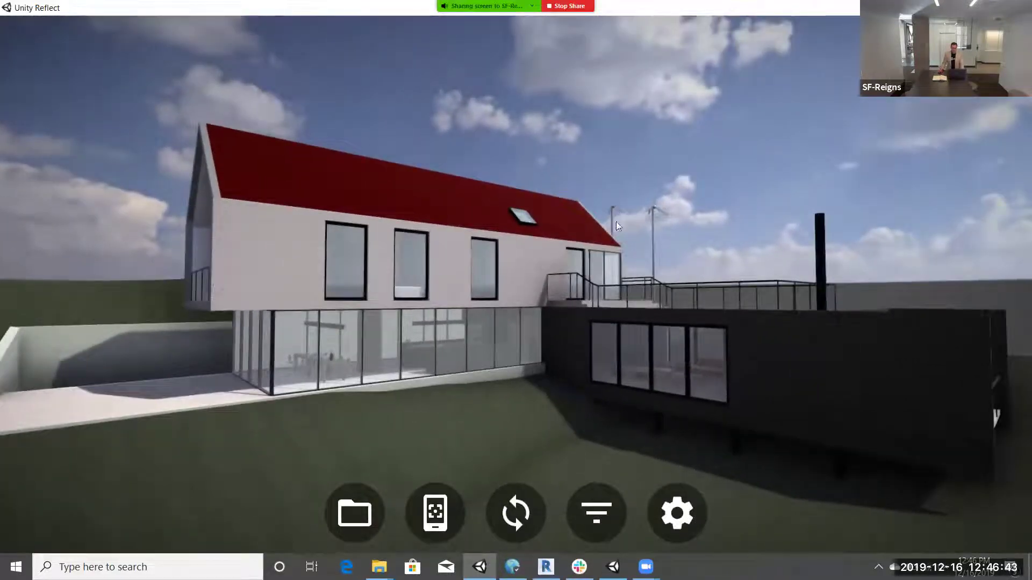
# Filter the model by Category, highlight the Roofs to inspect them, and clear the highlight.
pyautogui.click(598, 513)
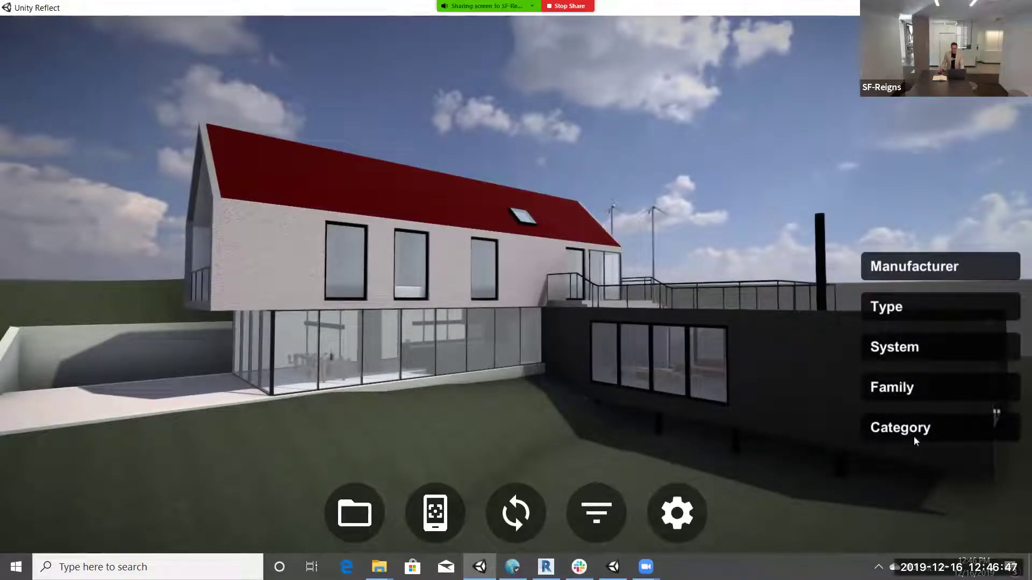
pyautogui.click(897, 433)
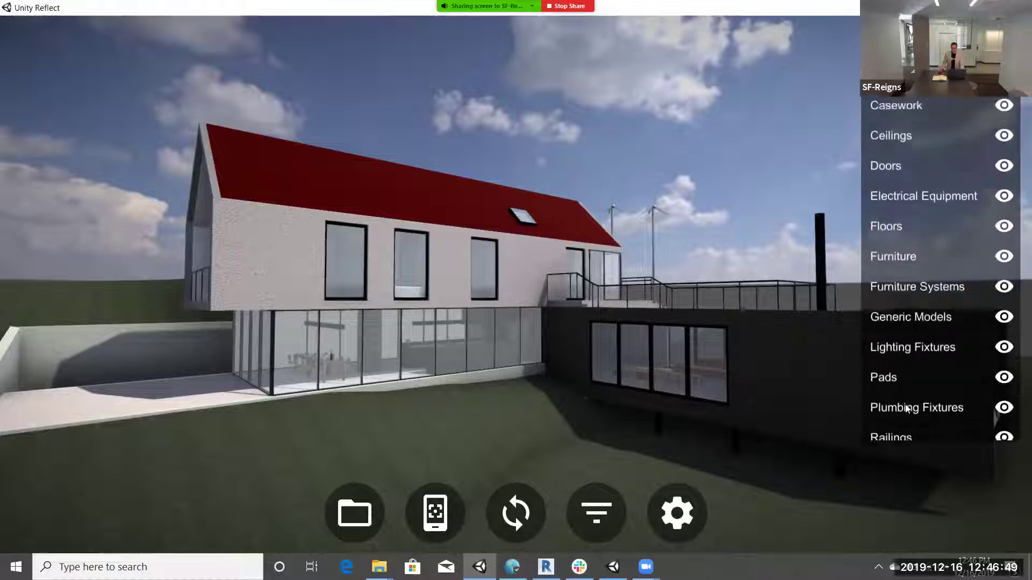
pyautogui.scroll(-2, 905, 409)
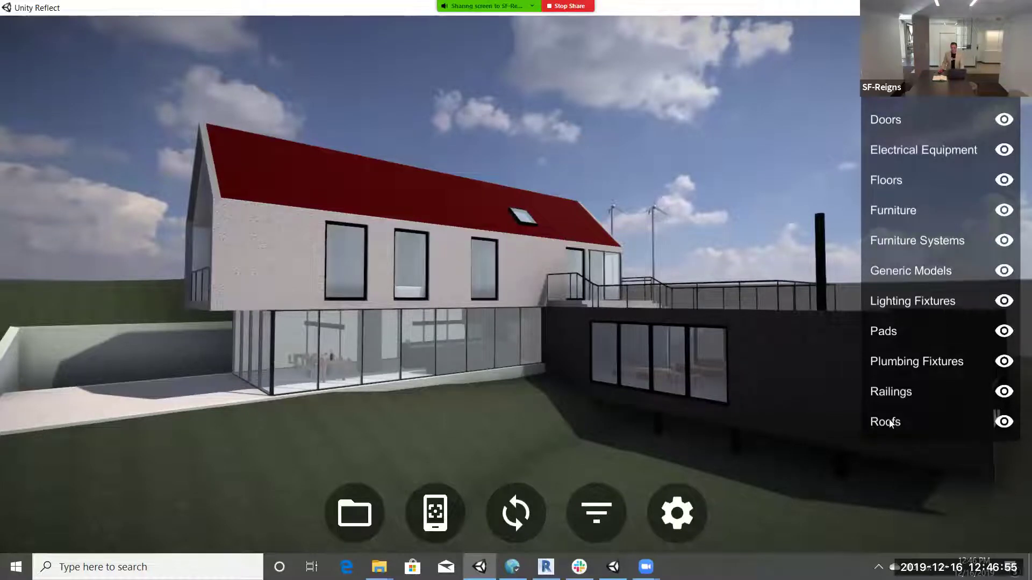
pyautogui.click(889, 423)
pyautogui.moveTo(534, 305); pyautogui.dragTo(497, 327, button='right')
pyautogui.moveTo(497, 328); pyautogui.dragTo(484, 388)
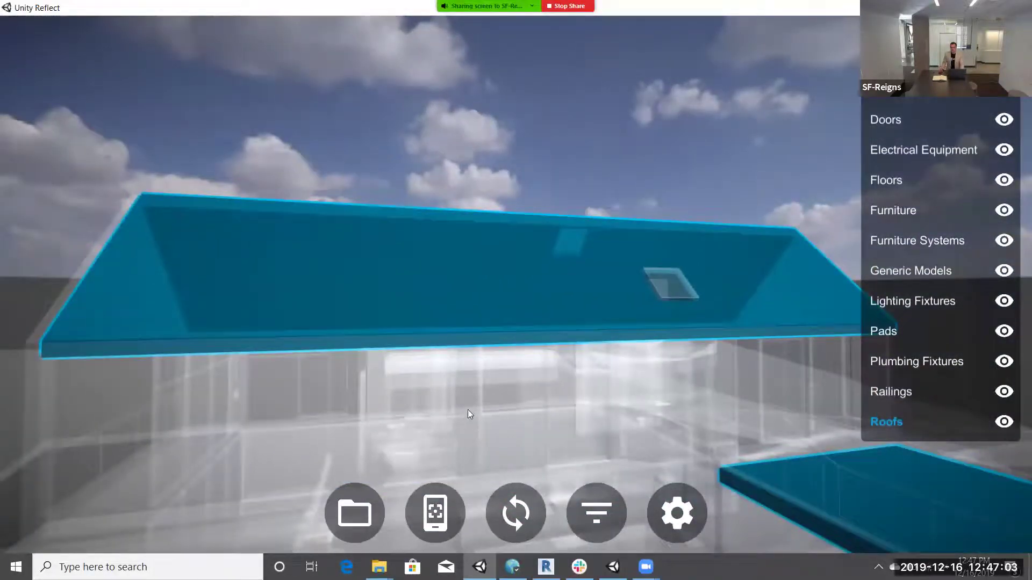
pyautogui.scroll(1, 537, 403)
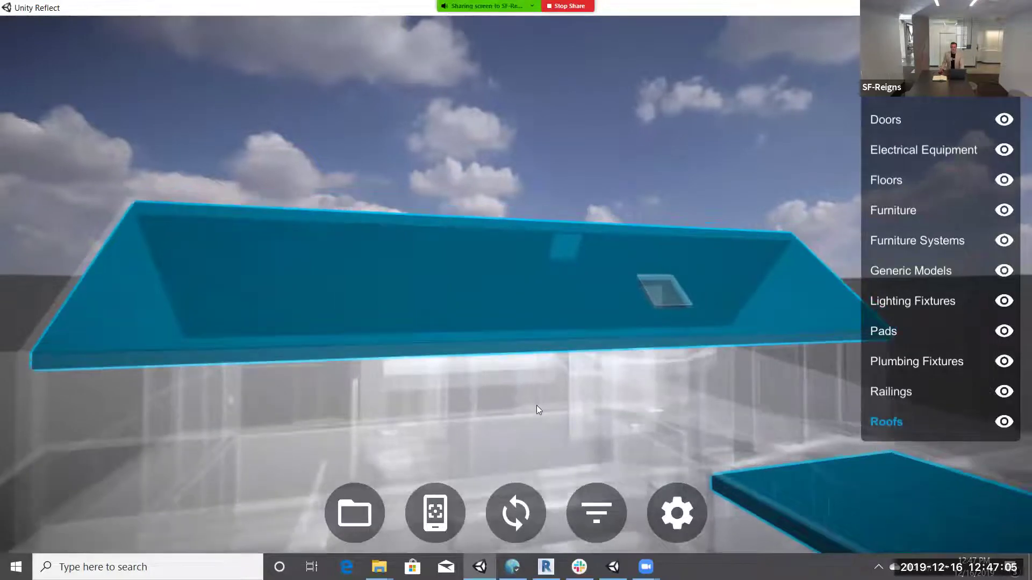
pyautogui.click(885, 422)
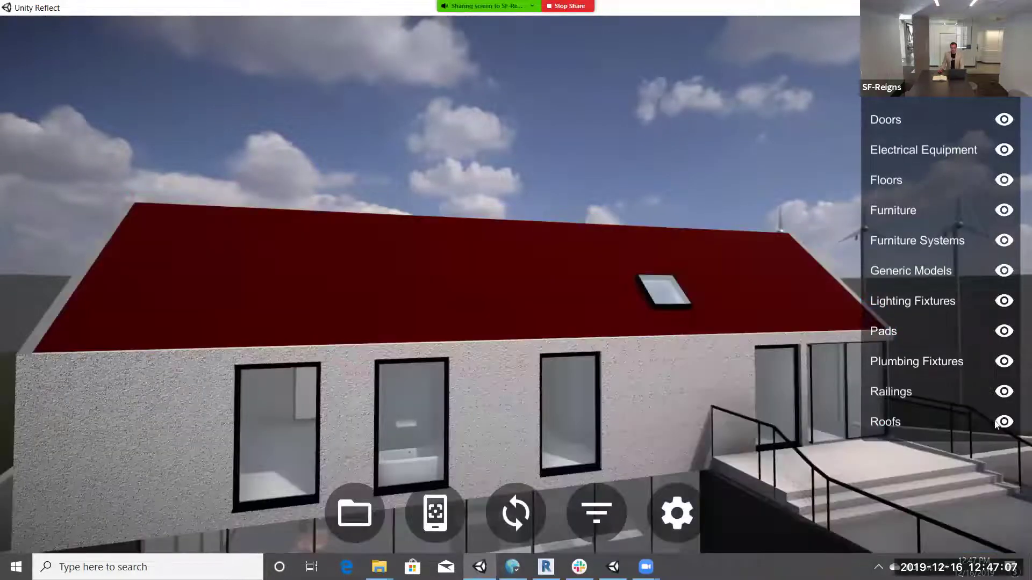
# Hide the Roofs category, inspect the exposed upper floor from several angles, and show the roofs again.
pyautogui.click(1003, 423)
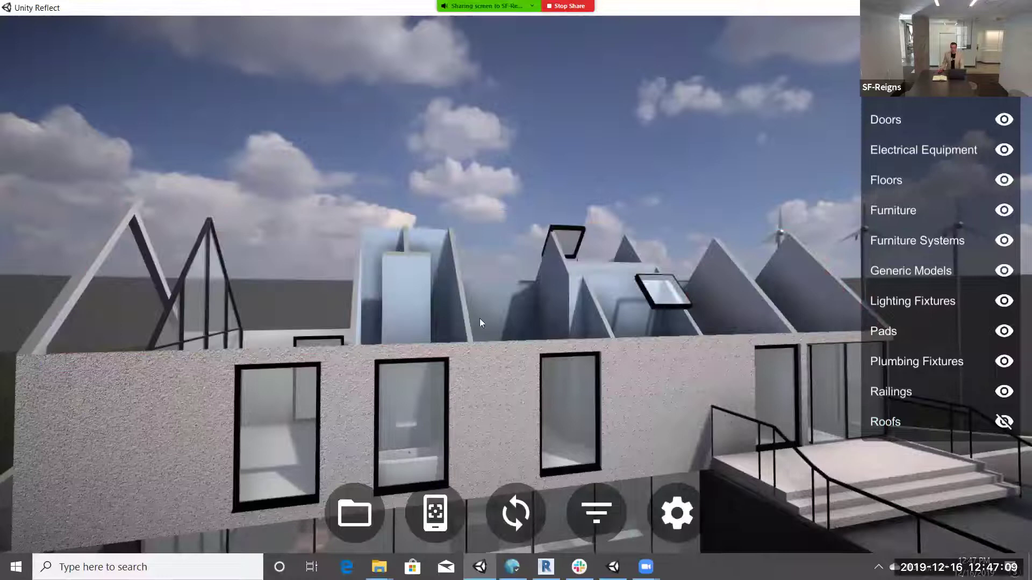
pyautogui.moveTo(498, 324); pyautogui.dragTo(521, 315)
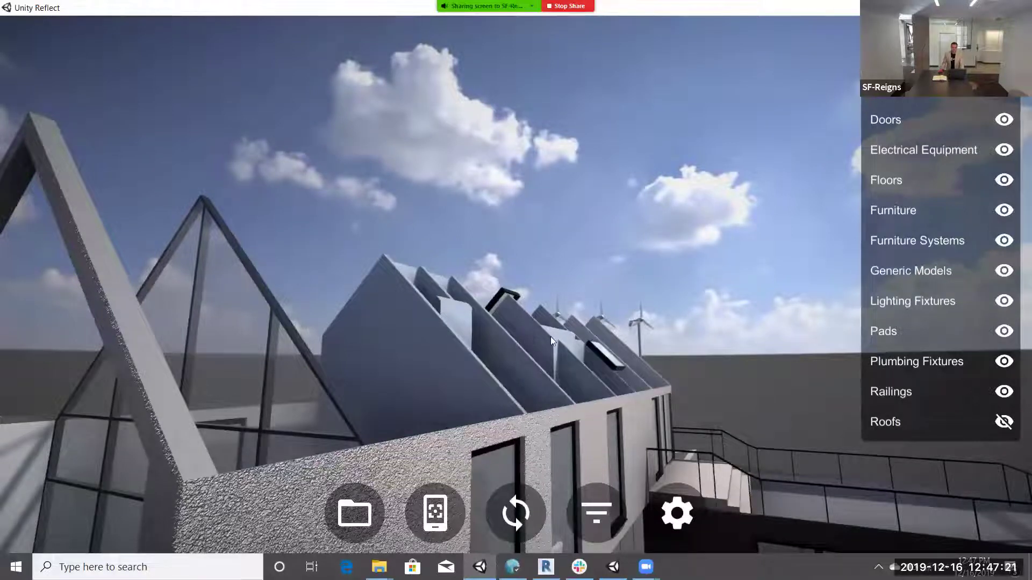
pyautogui.moveTo(551, 337); pyautogui.dragTo(630, 361)
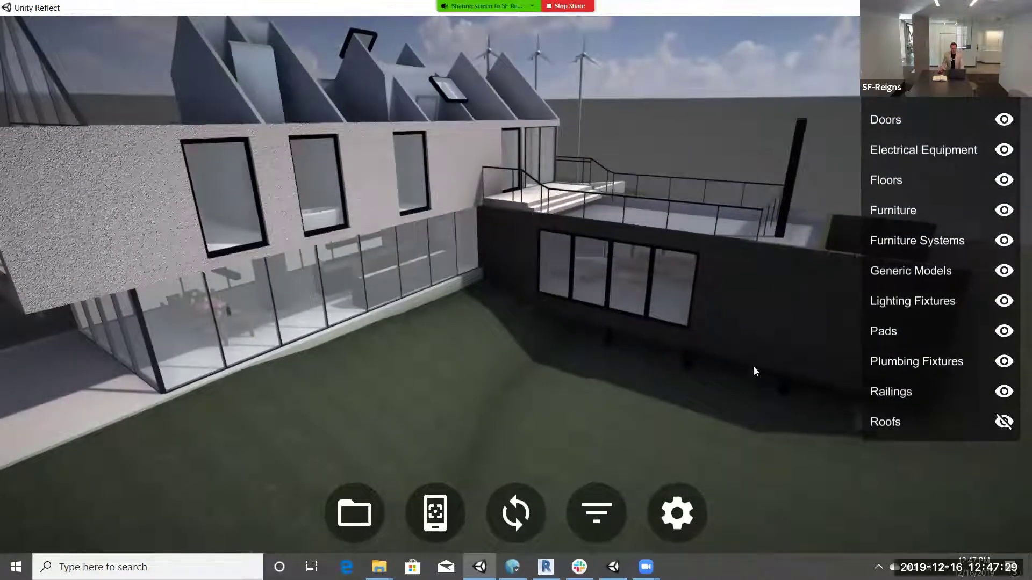
pyautogui.click(1004, 422)
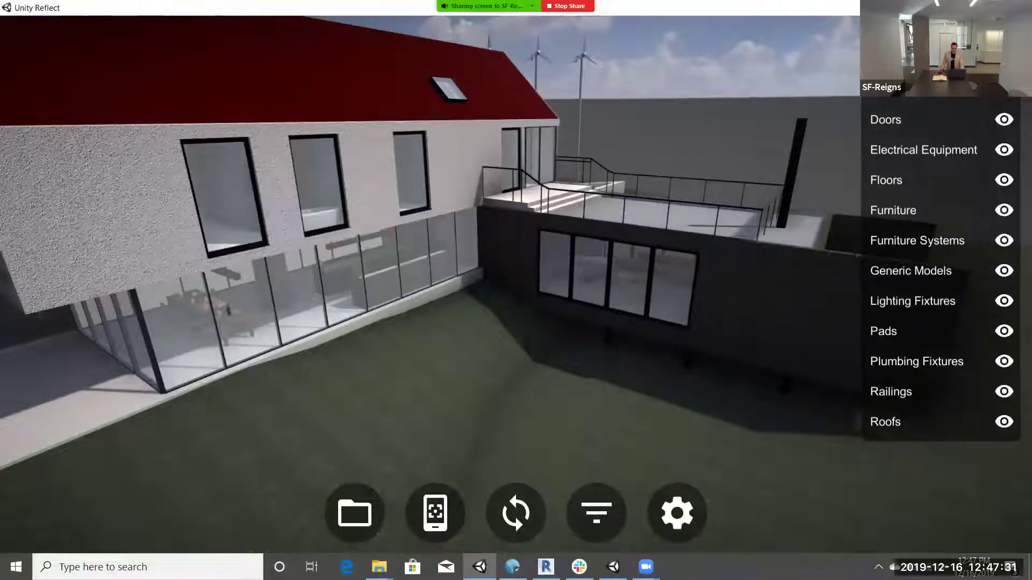
# Turn on live sync, move the endmost window of the four-window row along its wall in Revit, and check the viewer.
pyautogui.click(512, 521)
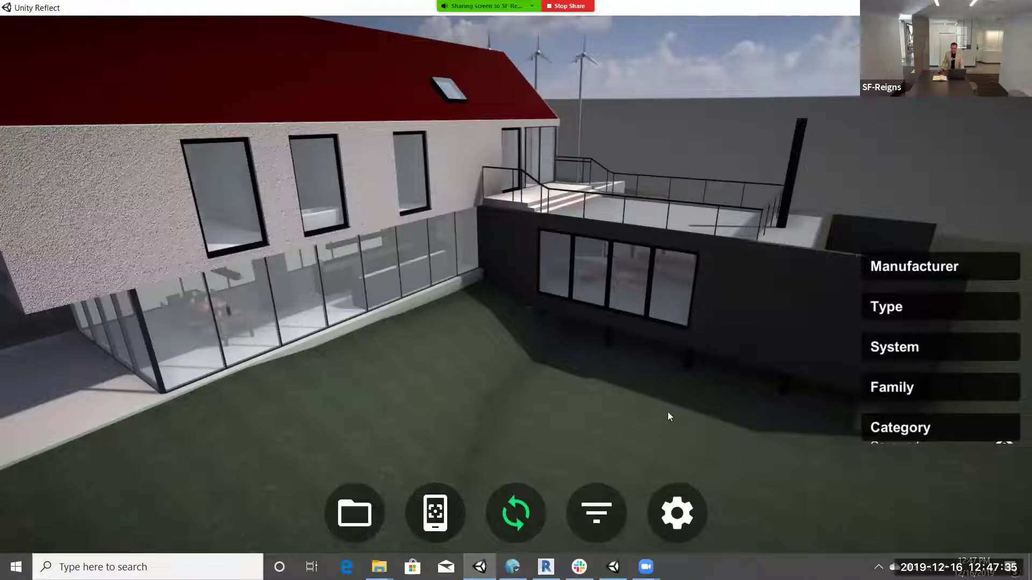
pyautogui.hotkey('alt', 'Tab')
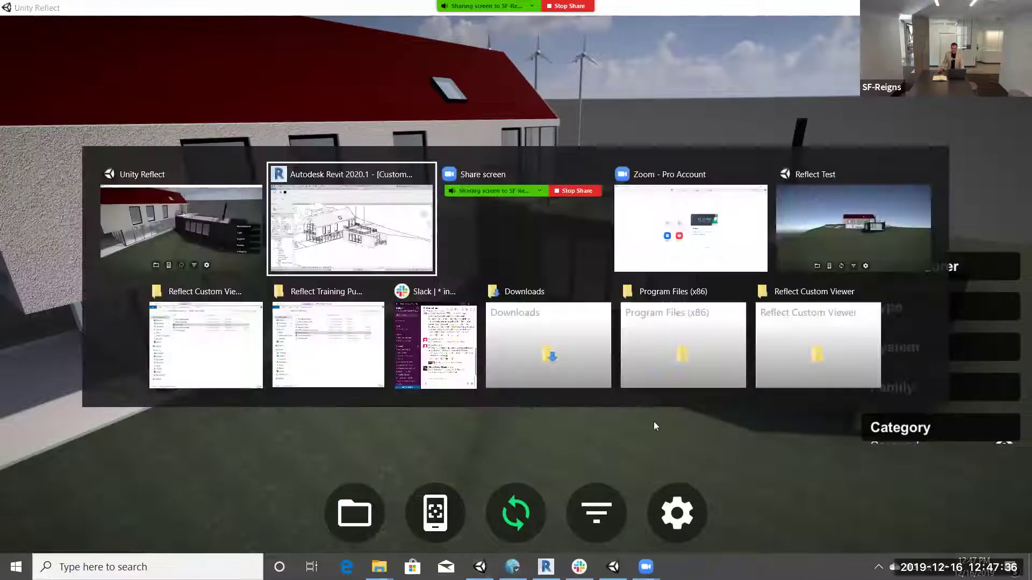
pyautogui.click(414, 250)
pyautogui.scroll(4, 538, 339)
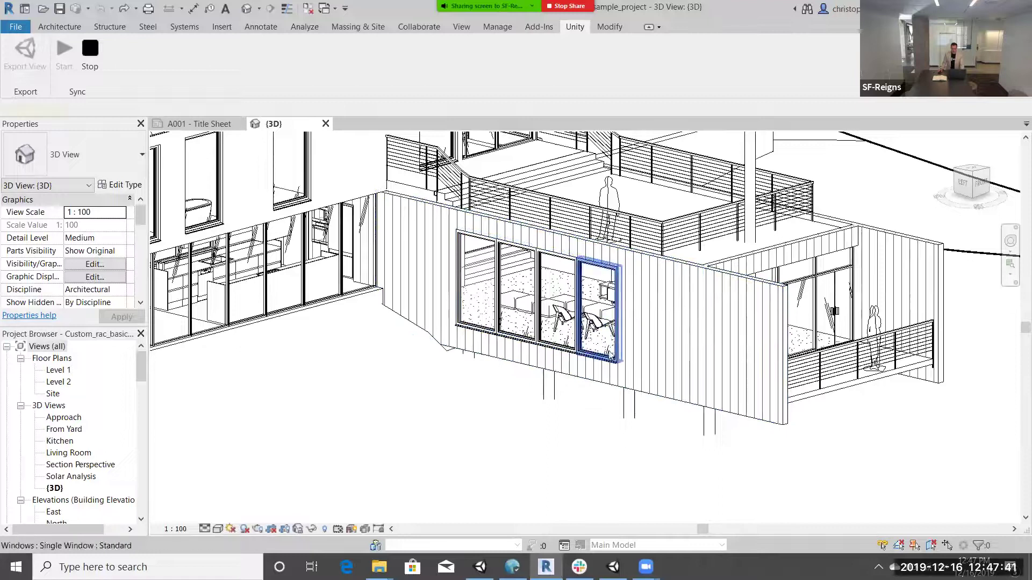
pyautogui.click(609, 352)
pyautogui.moveTo(607, 348); pyautogui.dragTo(646, 353)
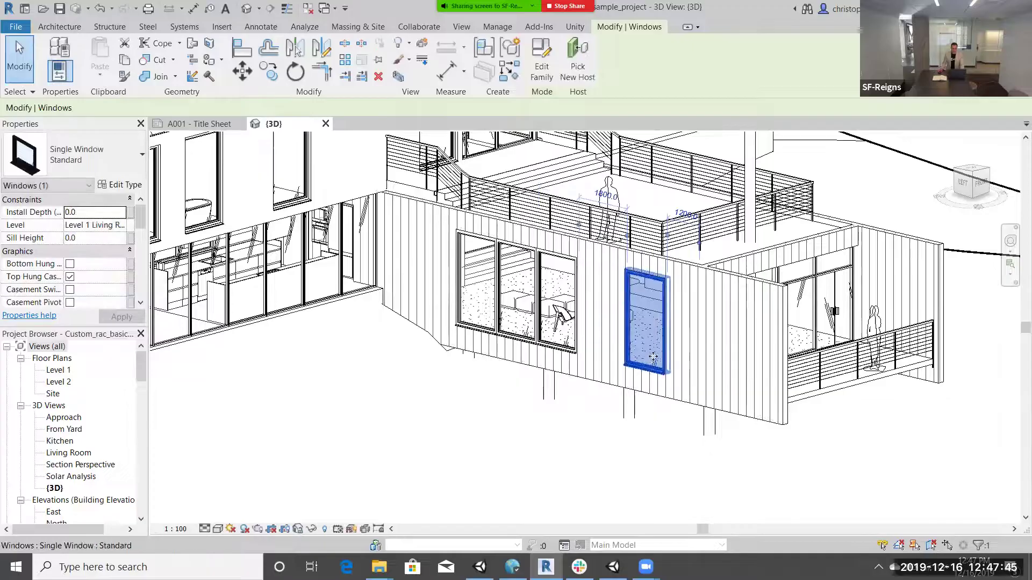
pyautogui.hotkey('alt', 'Tab')
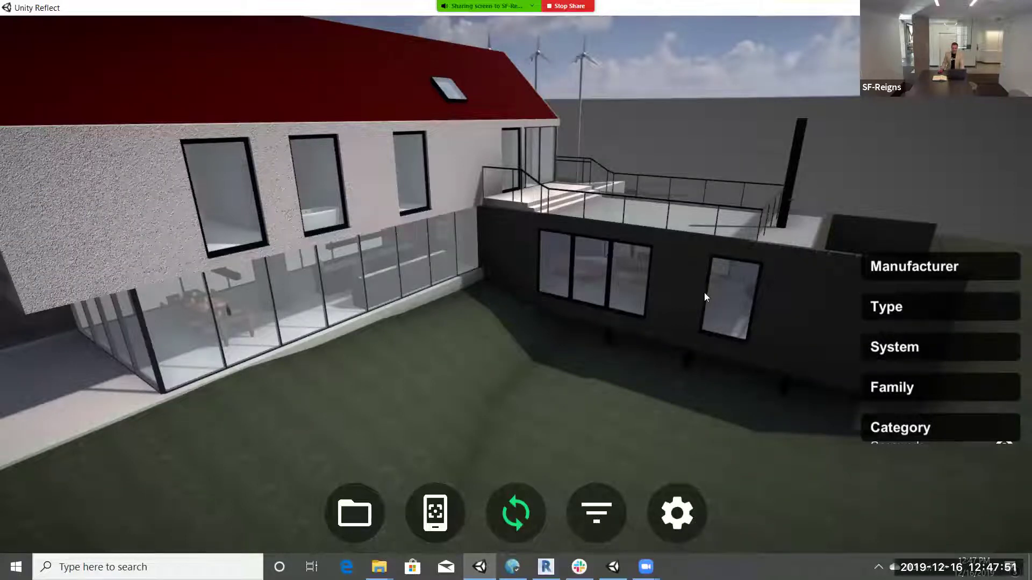
# Undo the window move in Revit and switch back to the Unity Reflect viewer.
pyautogui.hotkey('alt', 'Tab')
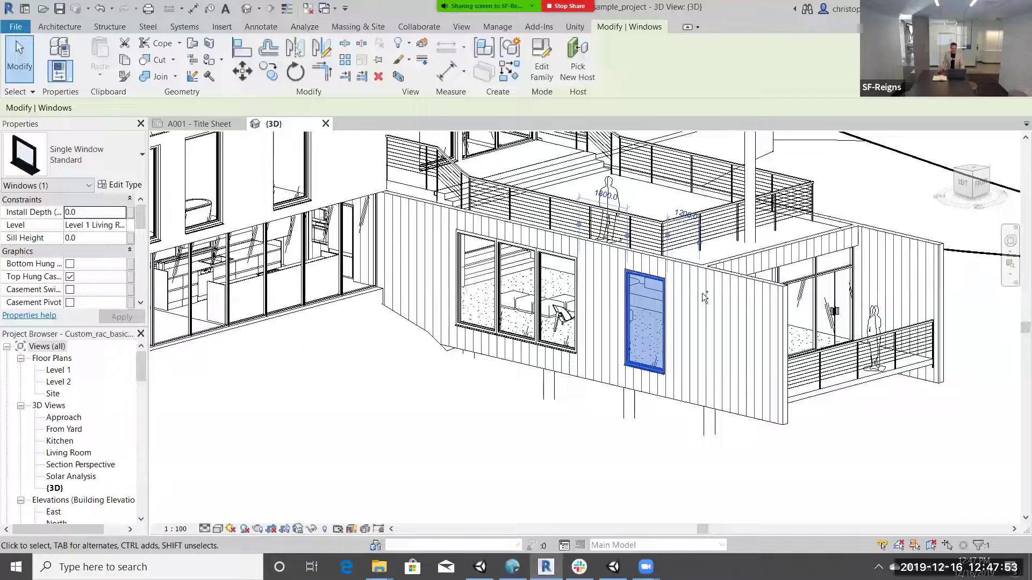
pyautogui.press('Escape')
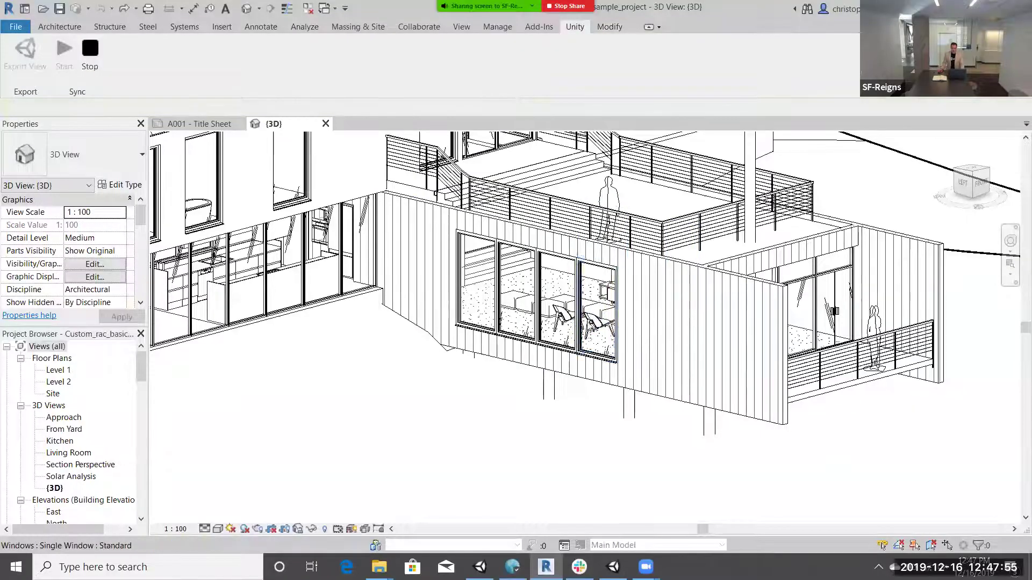
pyautogui.hotkey('alt', 'Tab')
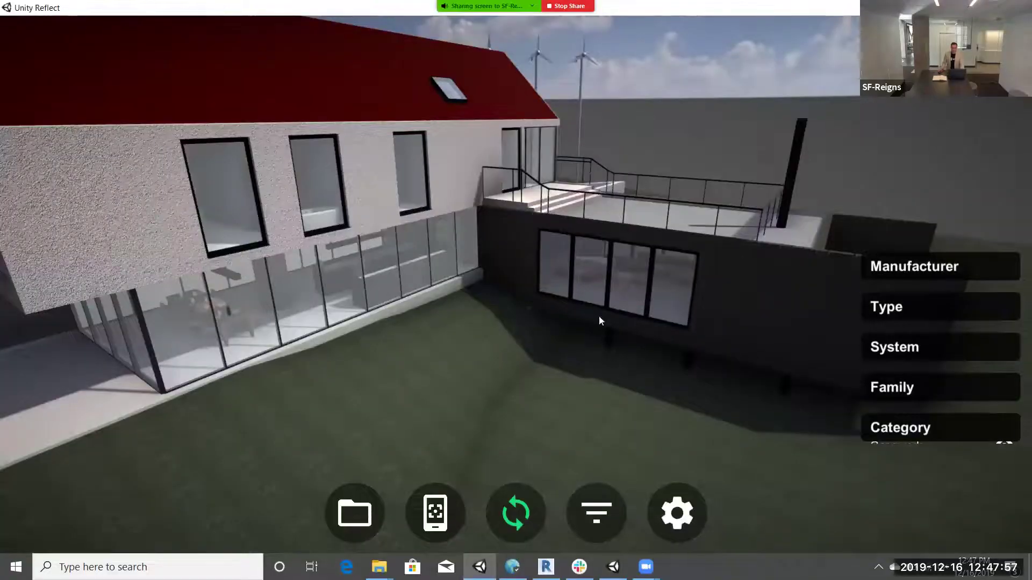
# Inspect the furnished room behind the four-window row, and return to an exterior view of the house.
pyautogui.moveTo(649, 294); pyautogui.dragTo(661, 258, button='right')
pyautogui.press('w')
pyautogui.moveTo(661, 261); pyautogui.dragTo(643, 273)
pyautogui.scroll(10, 593, 282)
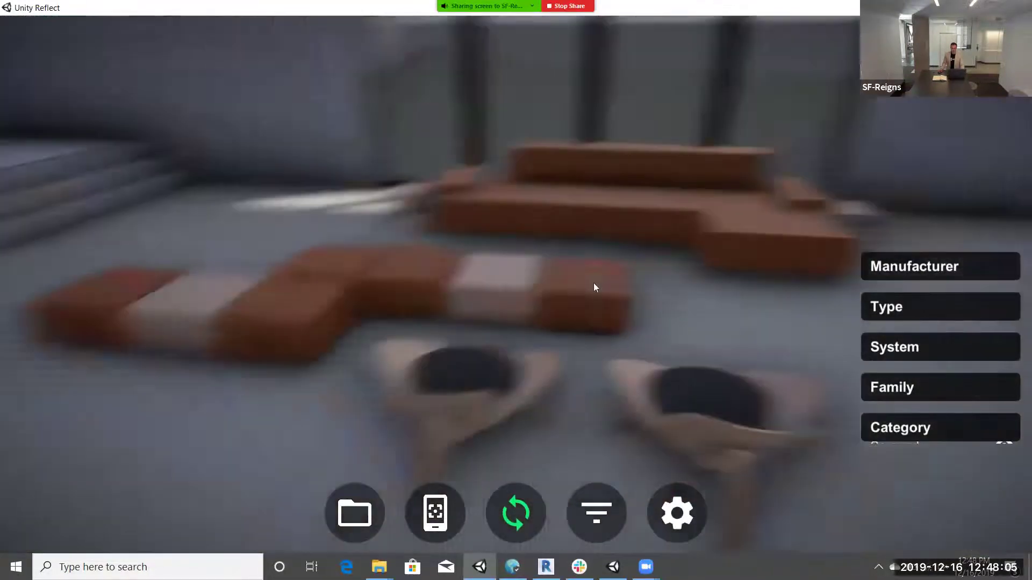
pyautogui.scroll(-5, 590, 276)
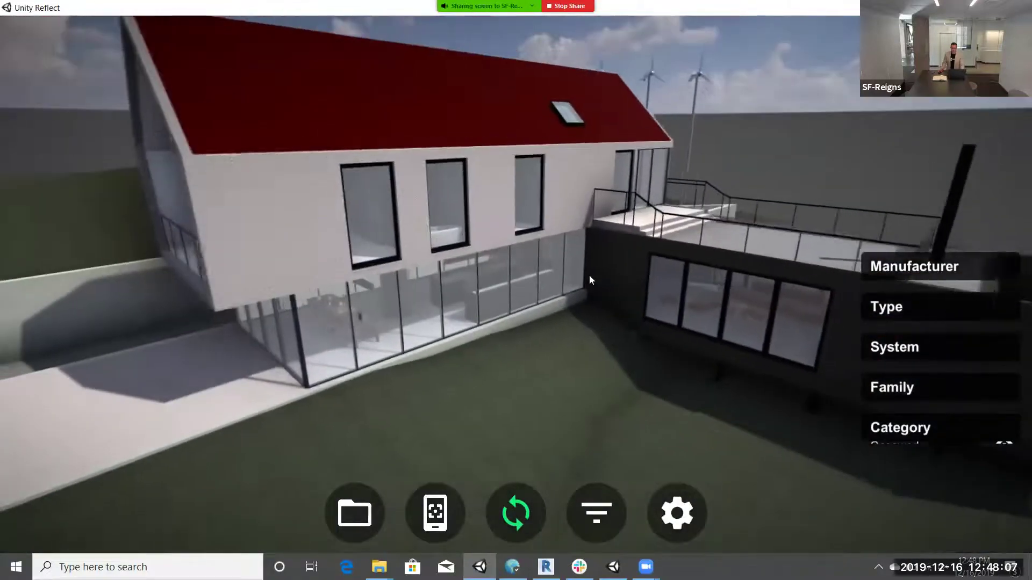
pyautogui.moveTo(590, 276); pyautogui.dragTo(594, 277)
pyautogui.scroll(-5, 602, 278)
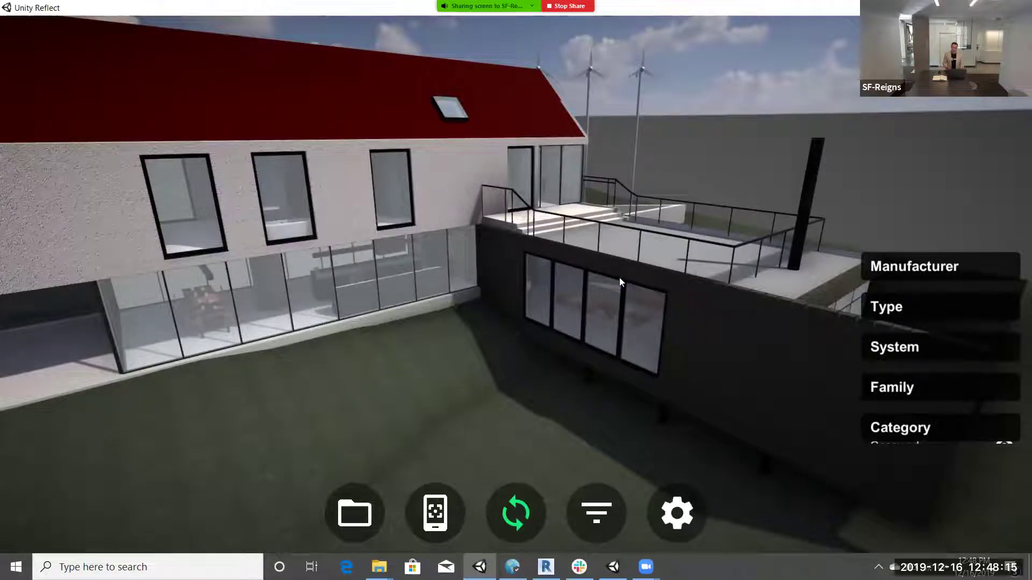
# Turn off live sync and access the viewer's device view mode.
pyautogui.click(519, 511)
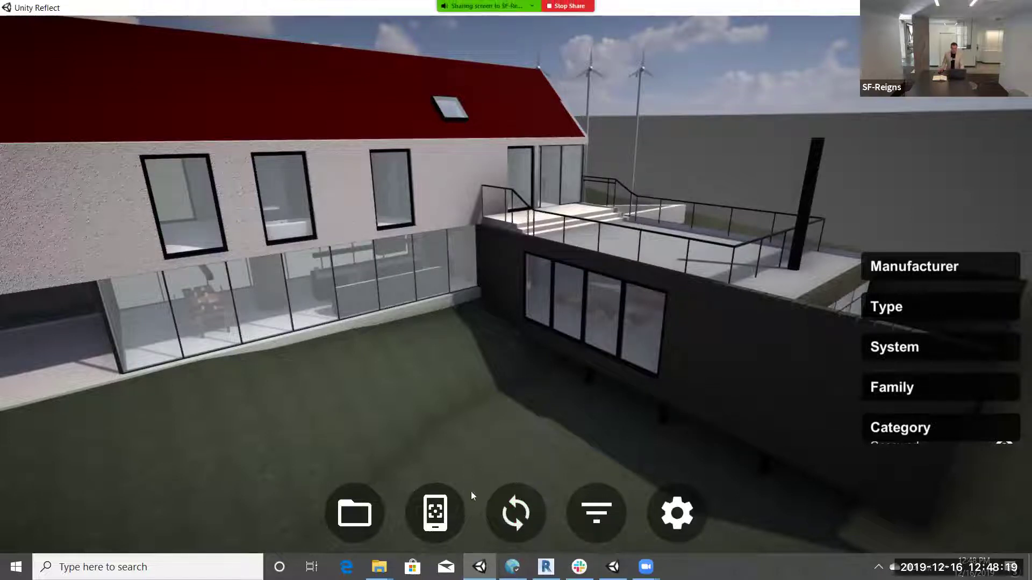
pyautogui.click(436, 513)
pyautogui.click(442, 517)
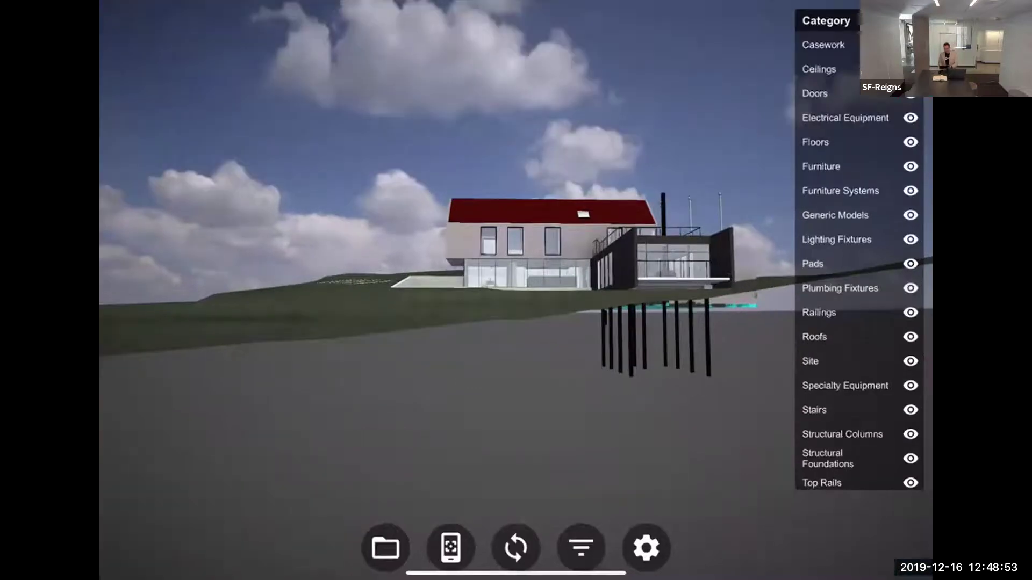
# Switch the viewer to Tabletop AR mode and place the house model on the table surface.
pyautogui.click(451, 547)
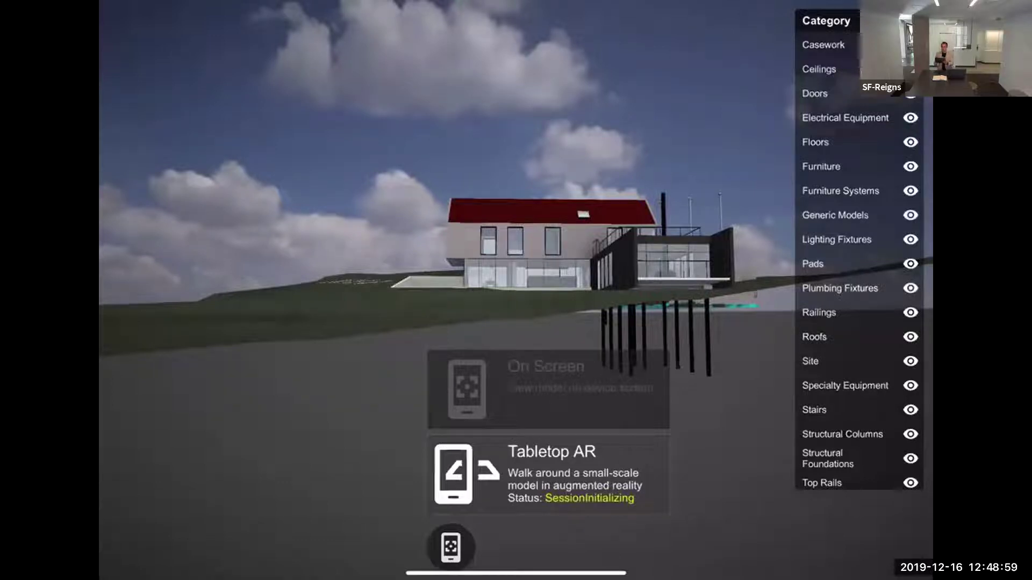
pyautogui.click(549, 475)
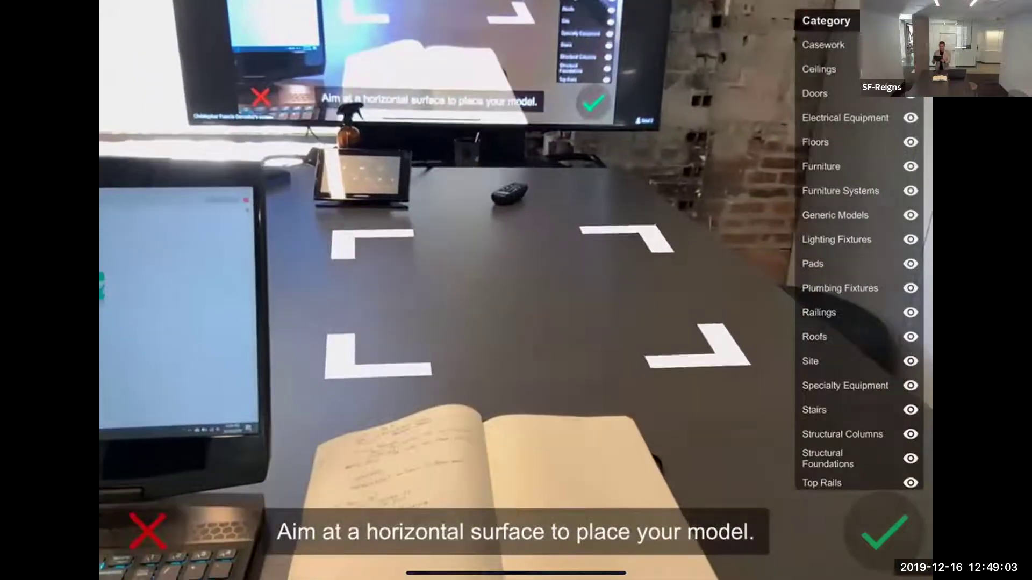
pyautogui.click(884, 532)
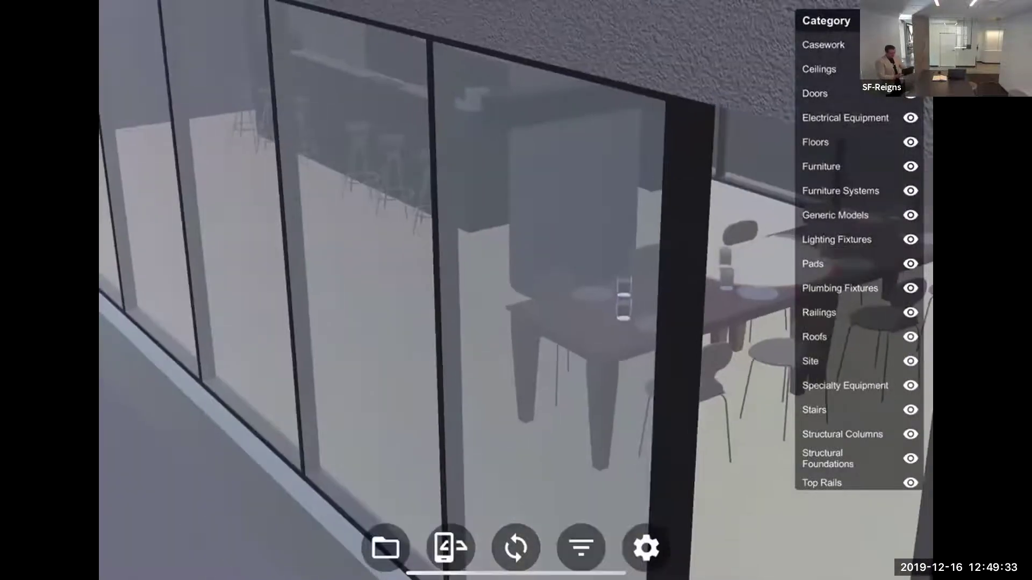
# Return the model to On Screen mode, then leave the viewer and switch to Zoom on the tablet.
pyautogui.click(451, 548)
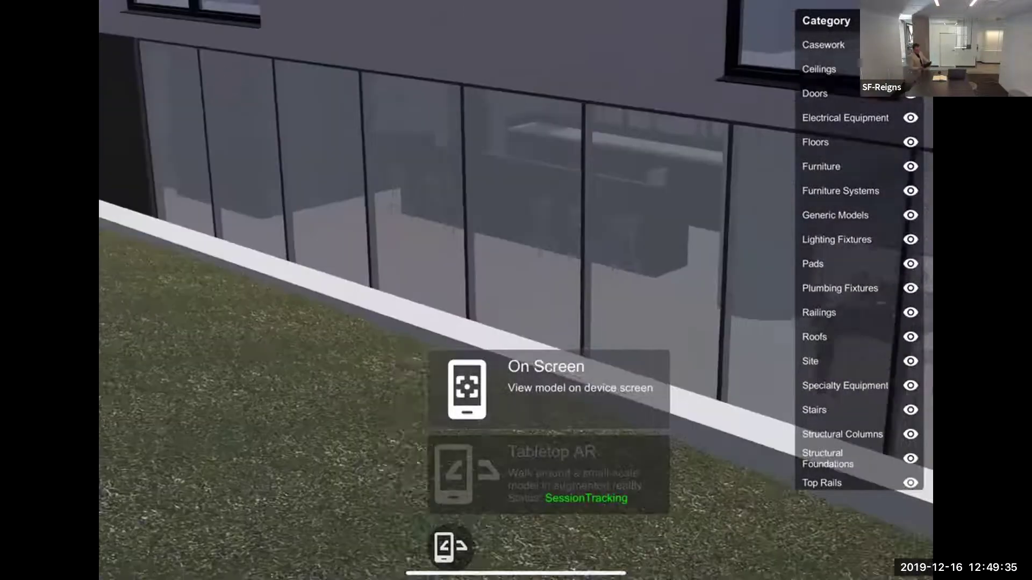
pyautogui.click(548, 390)
pyautogui.moveTo(516, 573); pyautogui.dragTo(516, 349)
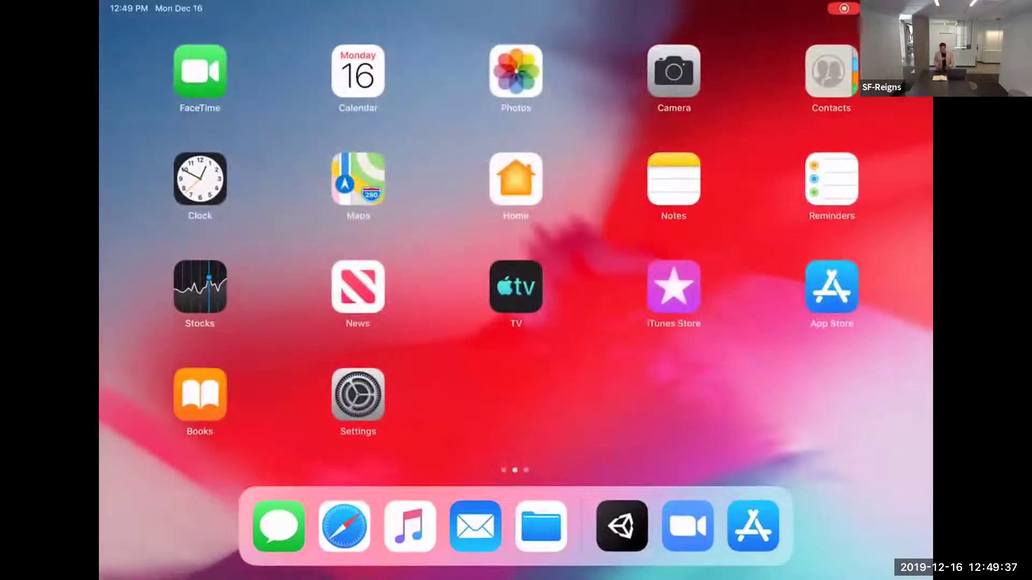
pyautogui.click(688, 527)
pyautogui.click(516, 343)
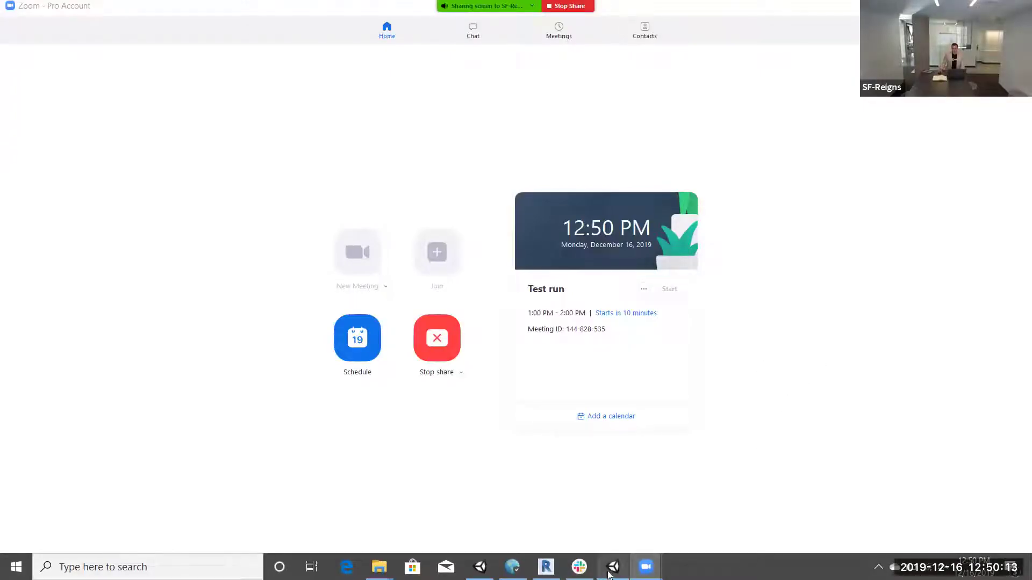
# Switch to the desktop viewer and examine the house exterior from several angles.
pyautogui.click(612, 568)
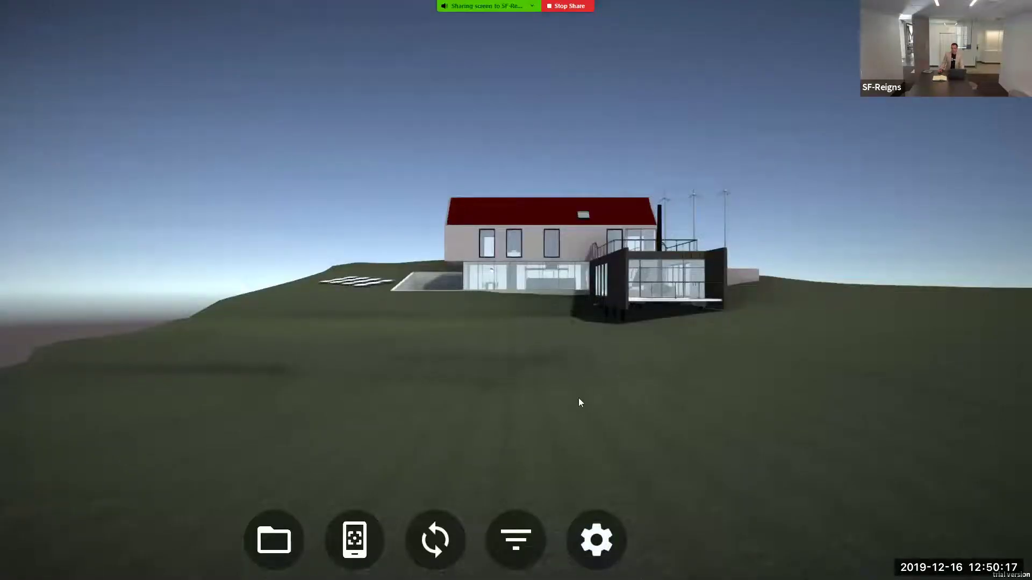
pyautogui.moveTo(579, 398); pyautogui.dragTo(647, 329)
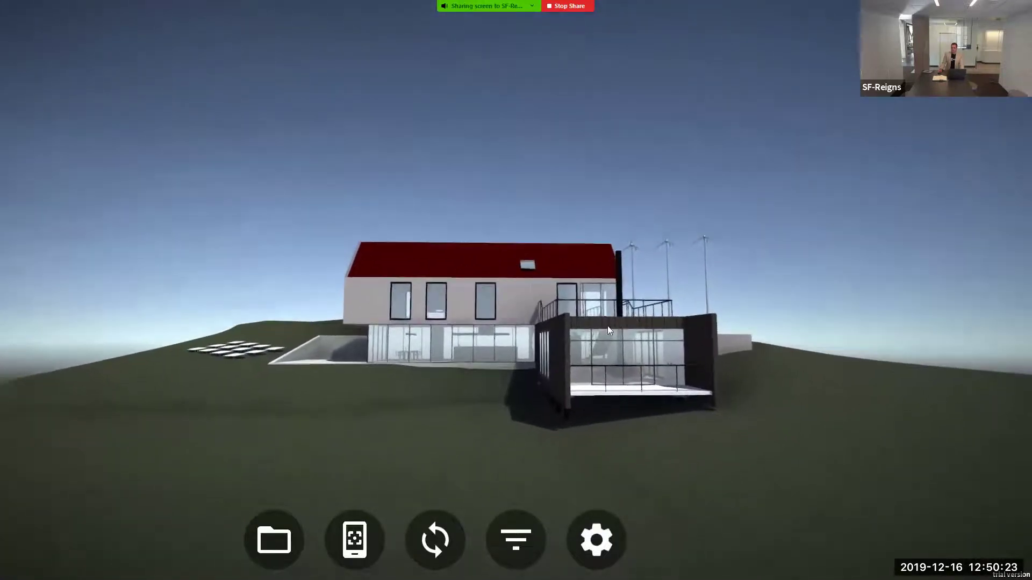
pyautogui.moveTo(607, 325); pyautogui.dragTo(301, 339, button='right')
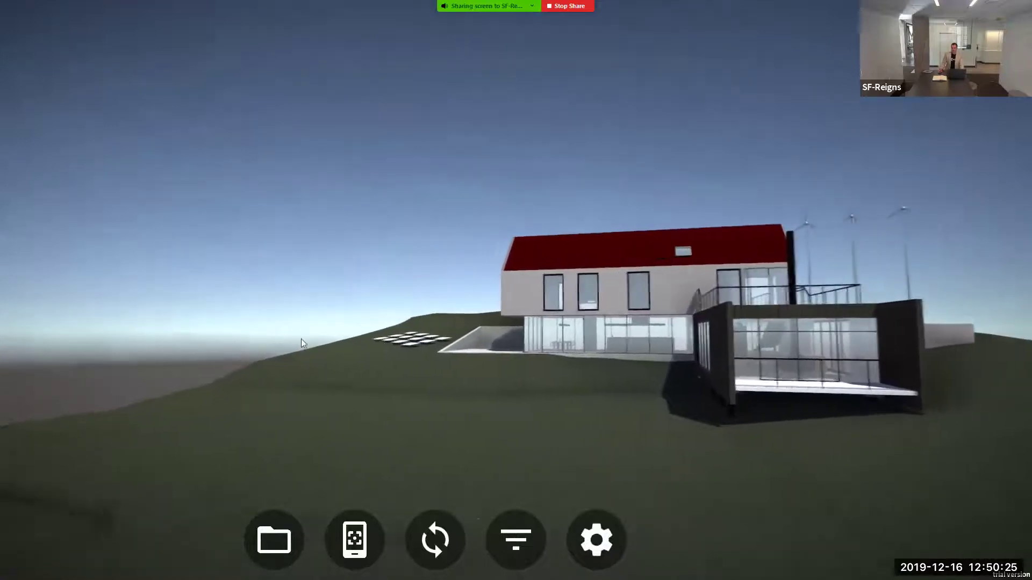
pyautogui.moveTo(300, 340); pyautogui.dragTo(612, 409)
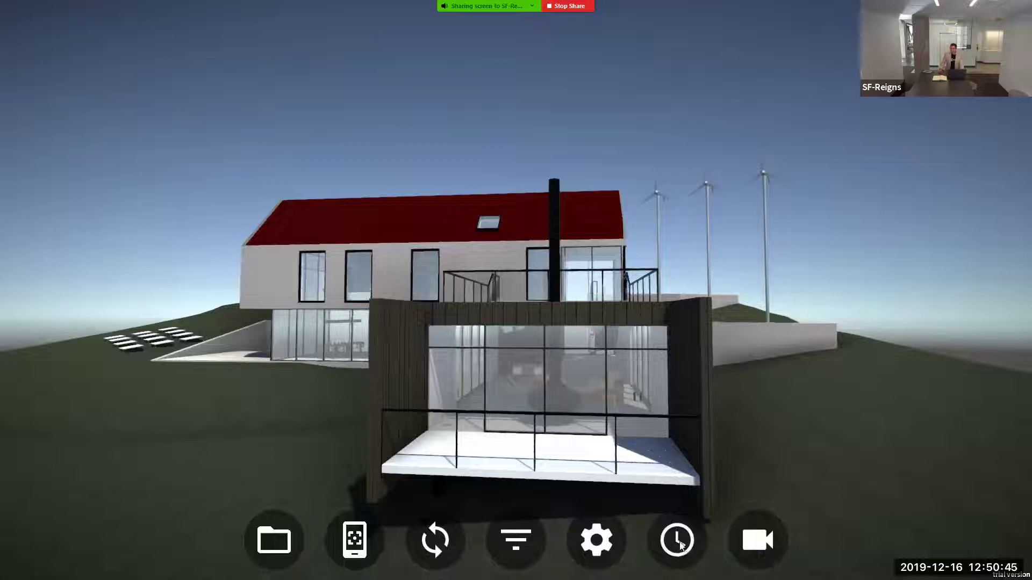
# Show the project timeline, set its date to 12/29/2019, and close the timeline.
pyautogui.click(680, 543)
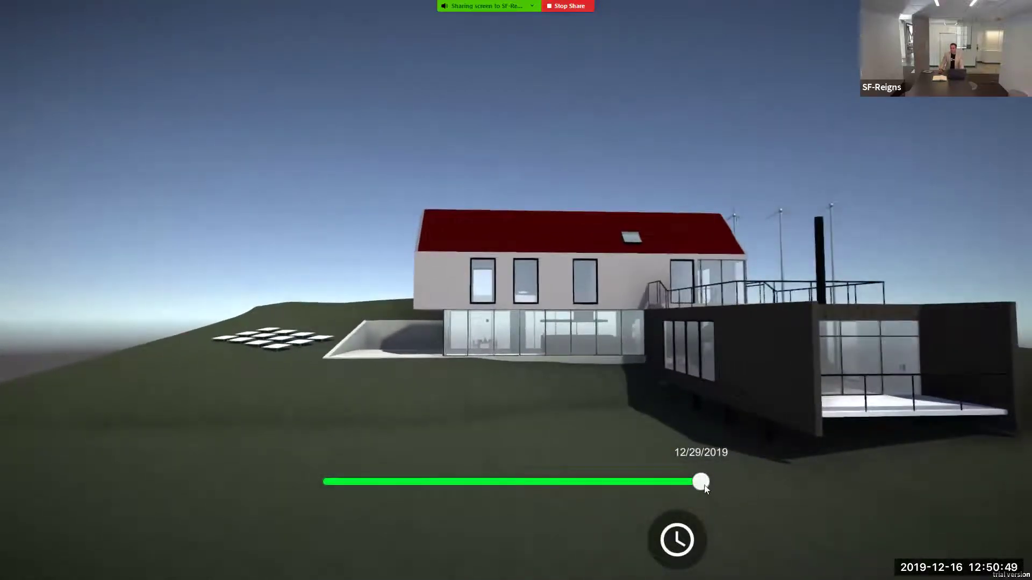
pyautogui.moveTo(701, 483)
pyautogui.mouseDown()
pyautogui.moveTo(330, 470)
pyautogui.moveTo(721, 487)
pyautogui.mouseUp()
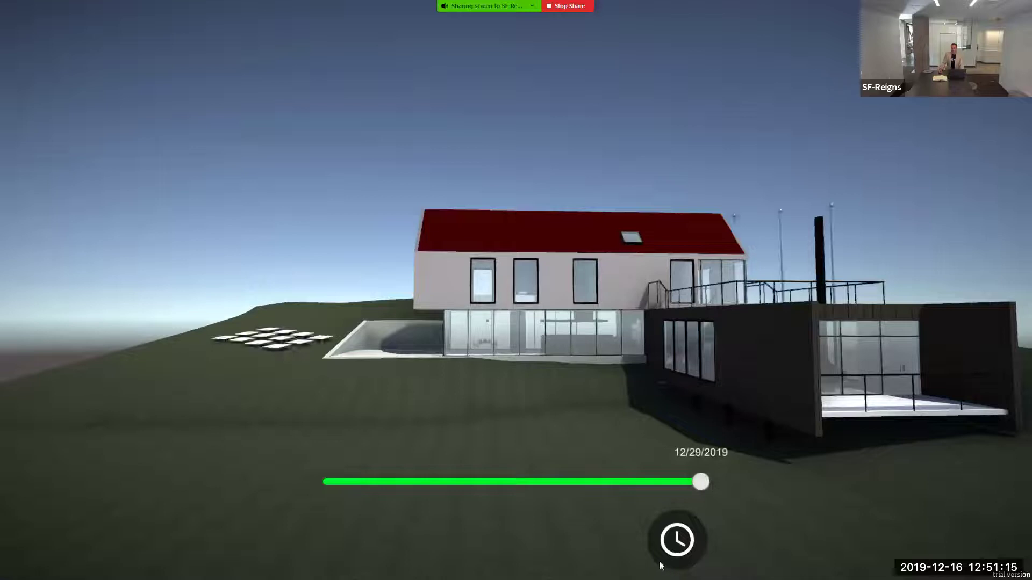
pyautogui.click(674, 554)
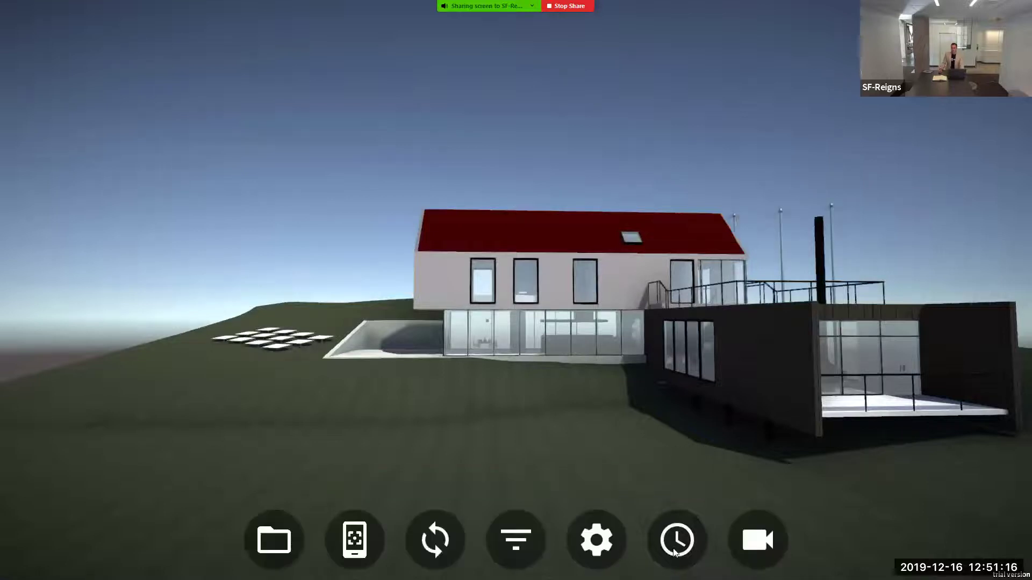
# Jump to the saved Living Room view and inspect the BIM data of a lounge chair by the windows.
pyautogui.click(757, 542)
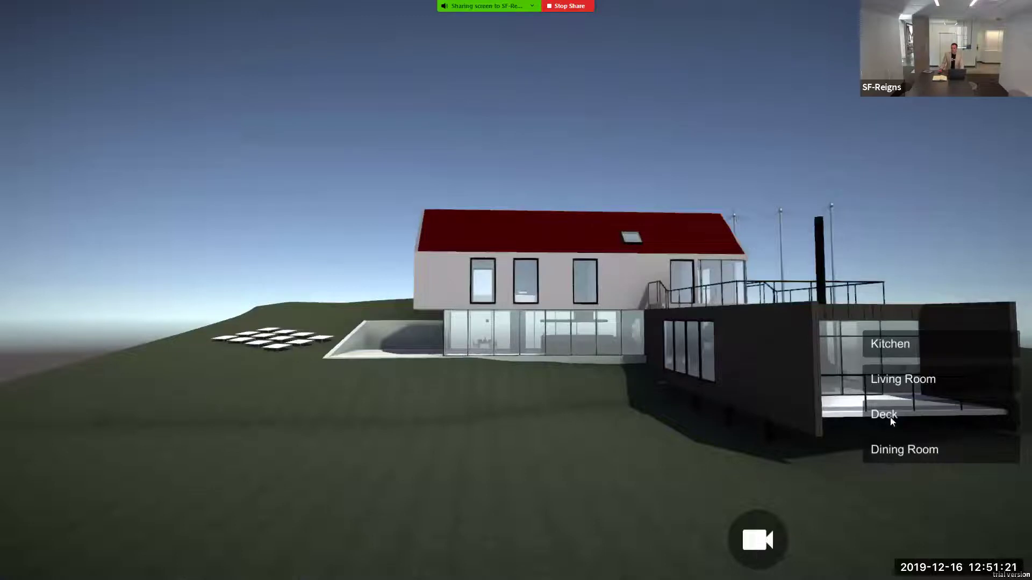
pyautogui.click(890, 383)
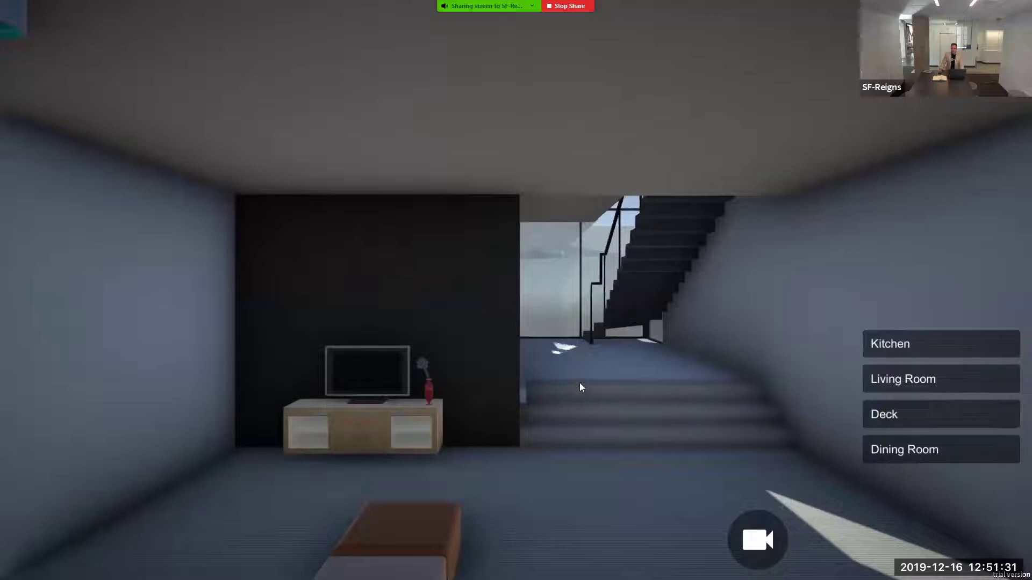
pyautogui.moveTo(580, 384); pyautogui.dragTo(656, 382)
pyautogui.moveTo(541, 341); pyautogui.dragTo(742, 371)
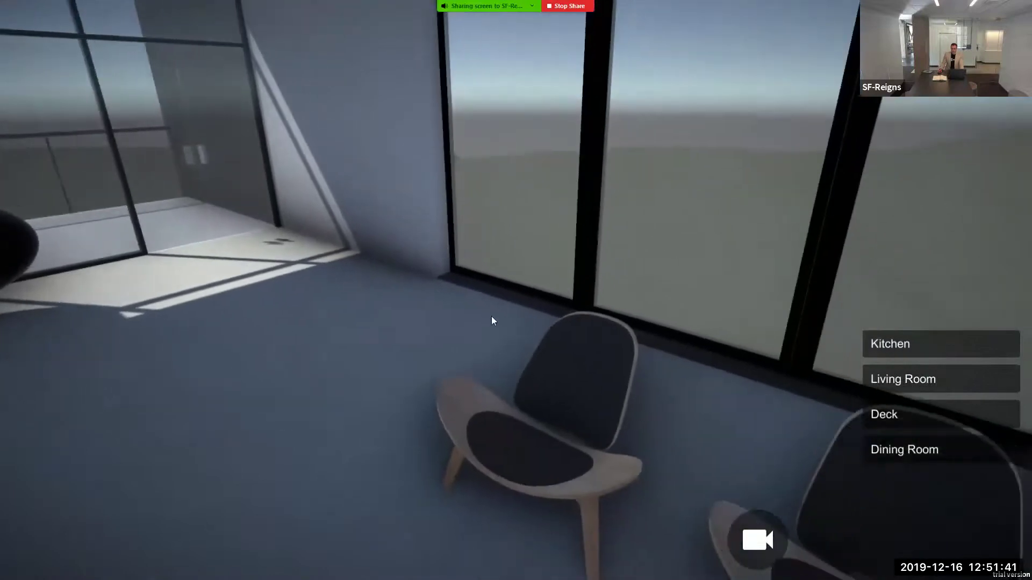
pyautogui.moveTo(492, 316); pyautogui.dragTo(613, 310, button='right')
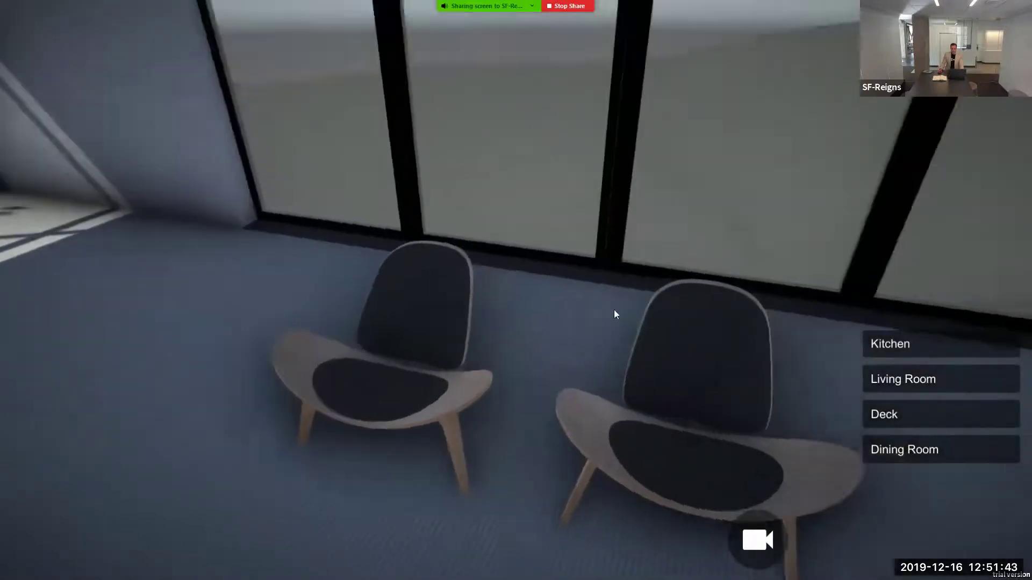
pyautogui.moveTo(616, 314)
pyautogui.mouseDown()
pyautogui.moveTo(615, 337)
pyautogui.moveTo(723, 295)
pyautogui.moveTo(600, 323)
pyautogui.mouseUp()
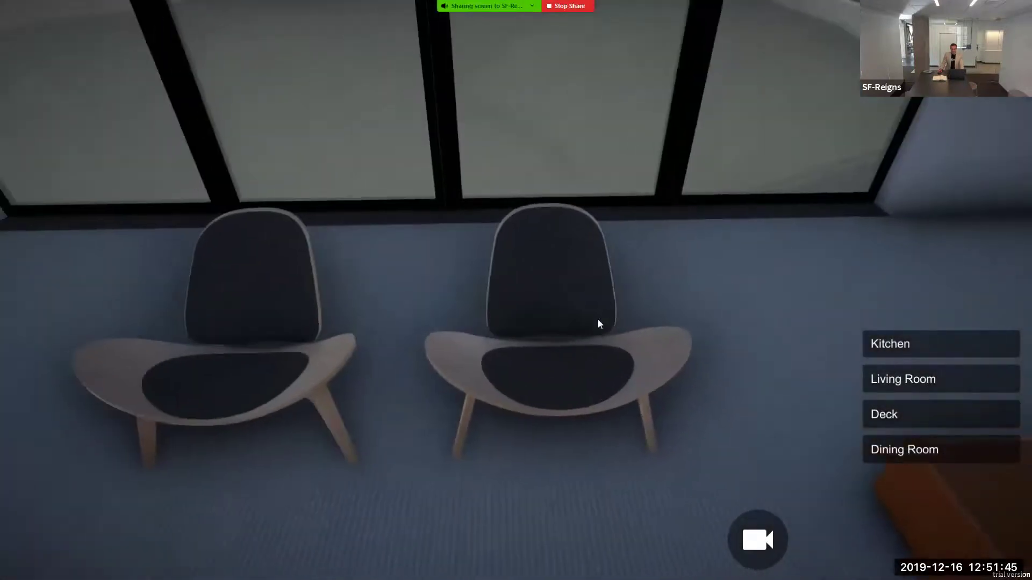
pyautogui.click(326, 352)
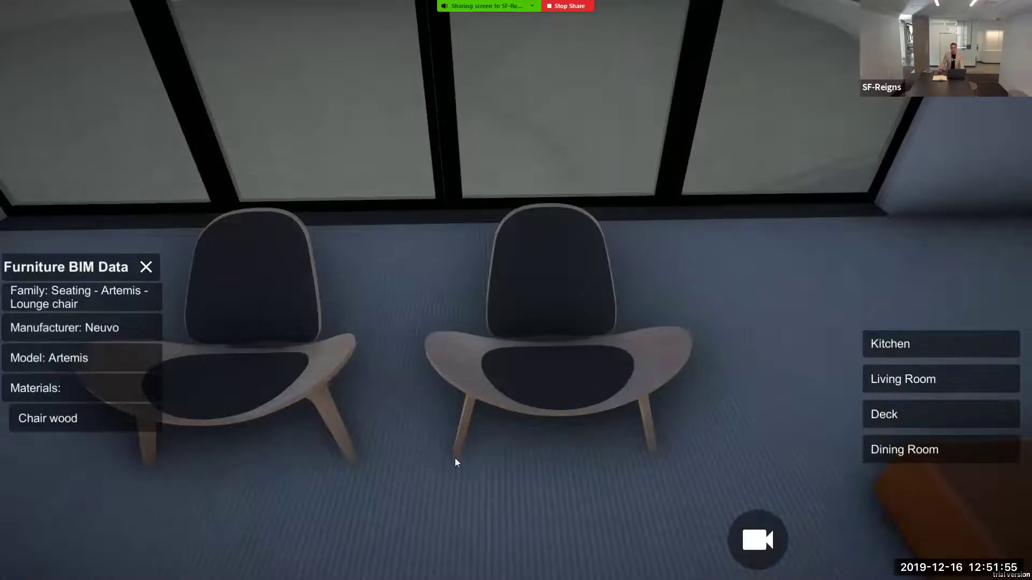
# Inspect the BIM data of the ottomans, TV cabinet, orange sofa and side table in the living room.
pyautogui.moveTo(455, 457); pyautogui.dragTo(649, 424, button='right')
pyautogui.click(574, 395)
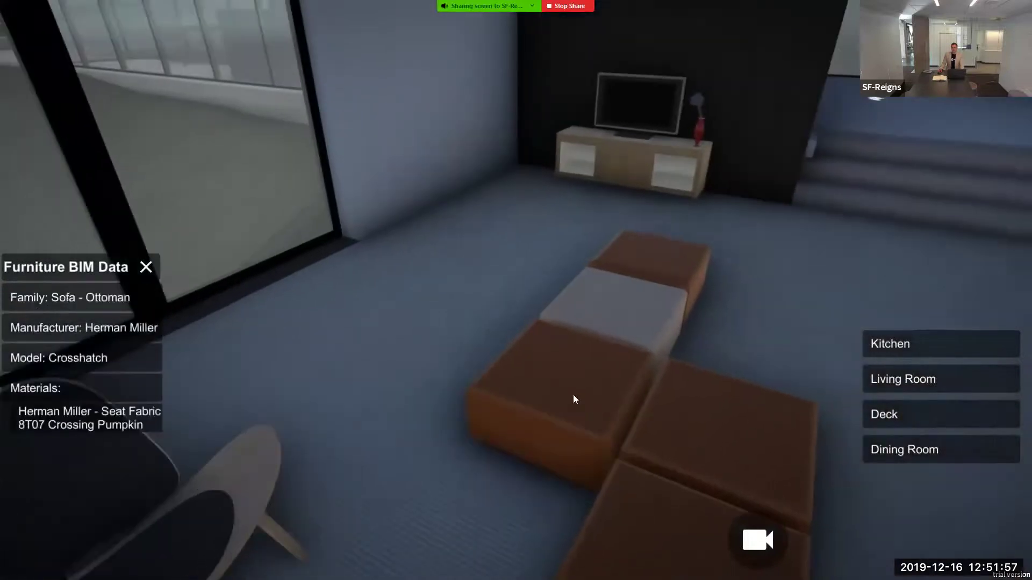
pyautogui.click(607, 309)
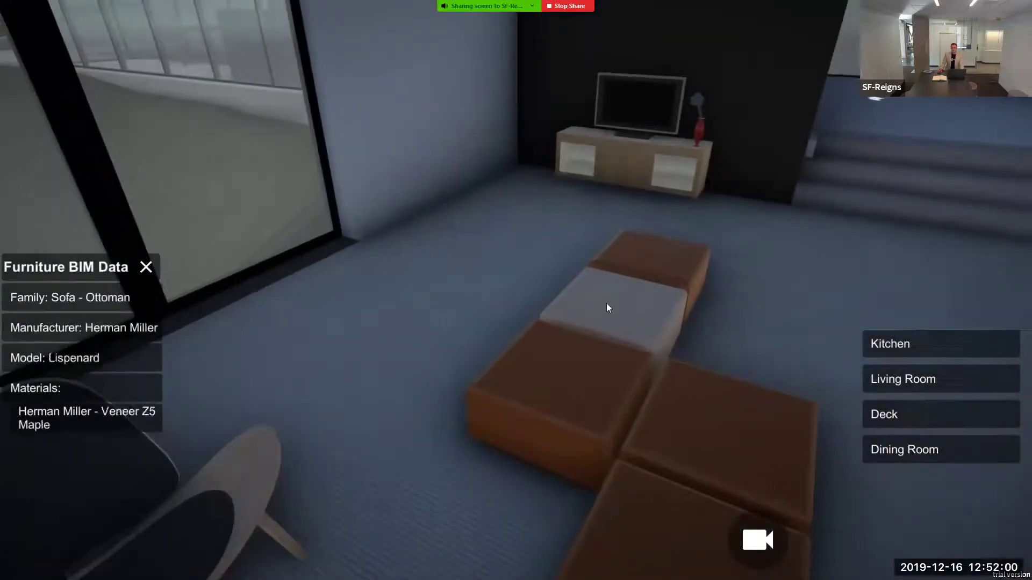
pyautogui.click(618, 171)
pyautogui.moveTo(741, 241); pyautogui.dragTo(1022, 194)
pyautogui.click(505, 480)
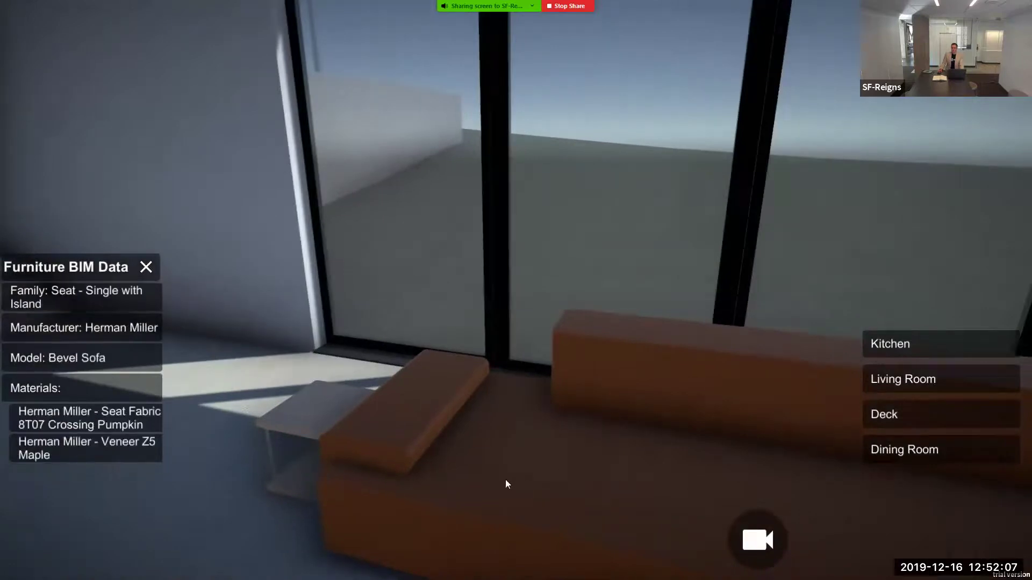
pyautogui.click(322, 402)
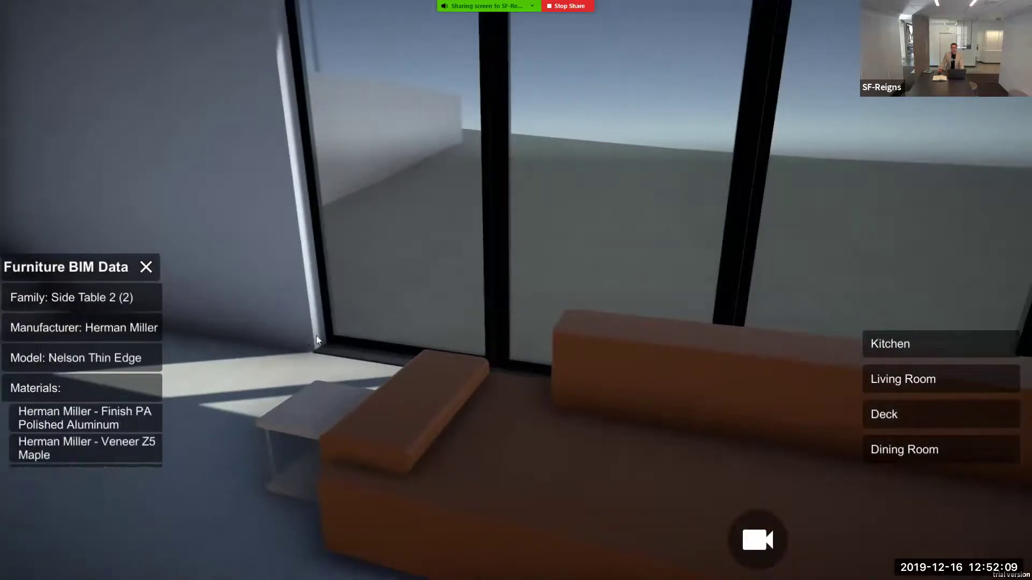
# Close the list of saved views and back out of the living room to view the house exterior by the four-window wall.
pyautogui.moveTo(318, 339); pyautogui.dragTo(729, 282)
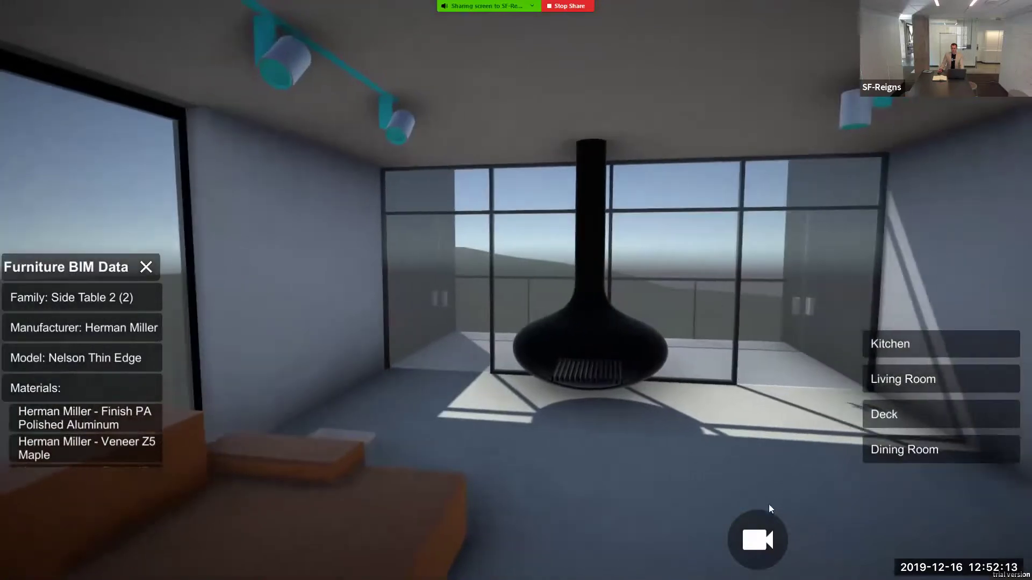
pyautogui.click(757, 538)
pyautogui.moveTo(770, 408); pyautogui.dragTo(308, 376)
pyautogui.moveTo(390, 311); pyautogui.dragTo(1, 304)
pyautogui.press('s')
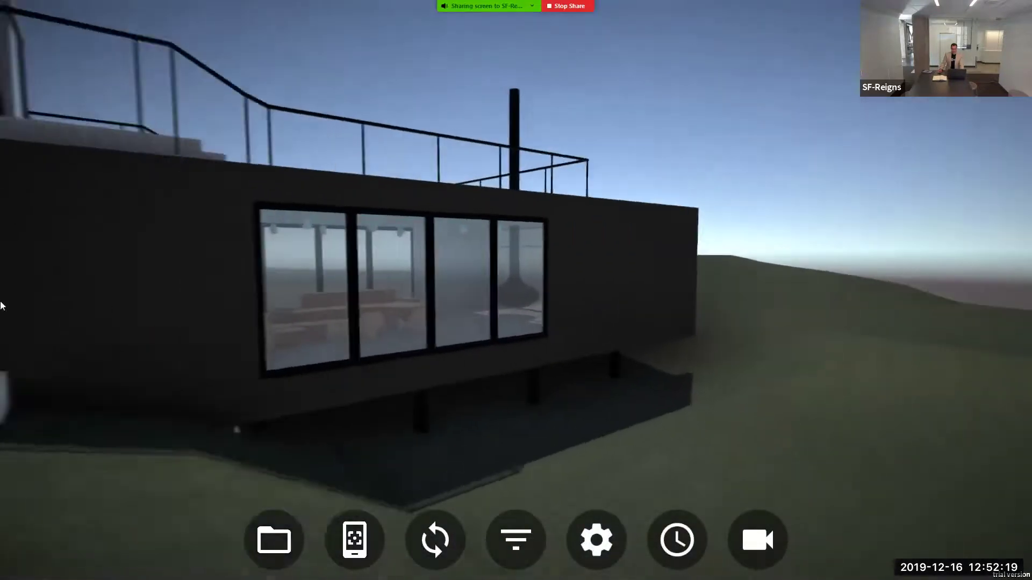
pyautogui.press('d')
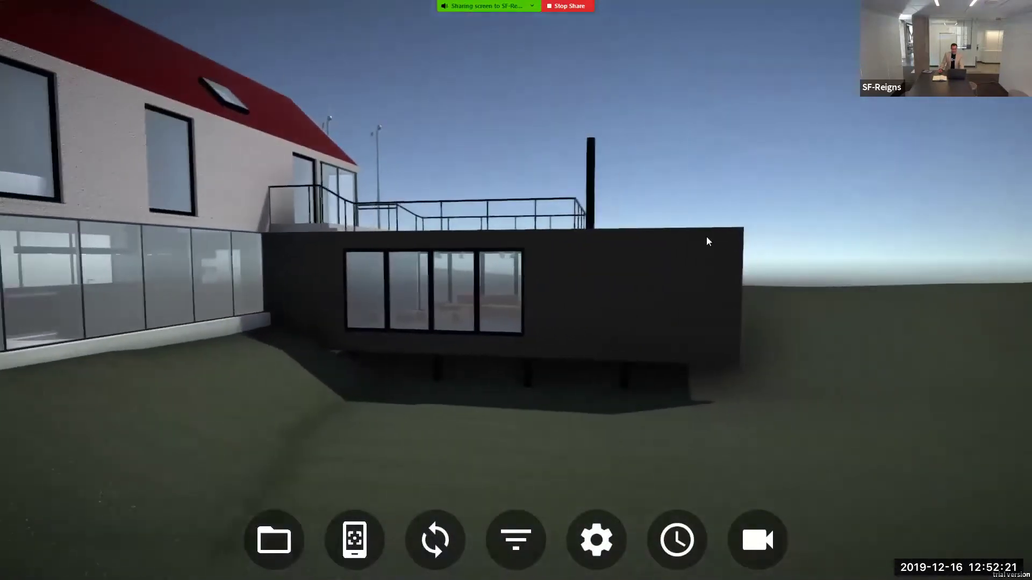
pyautogui.moveTo(706, 238); pyautogui.dragTo(285, 236, button='right')
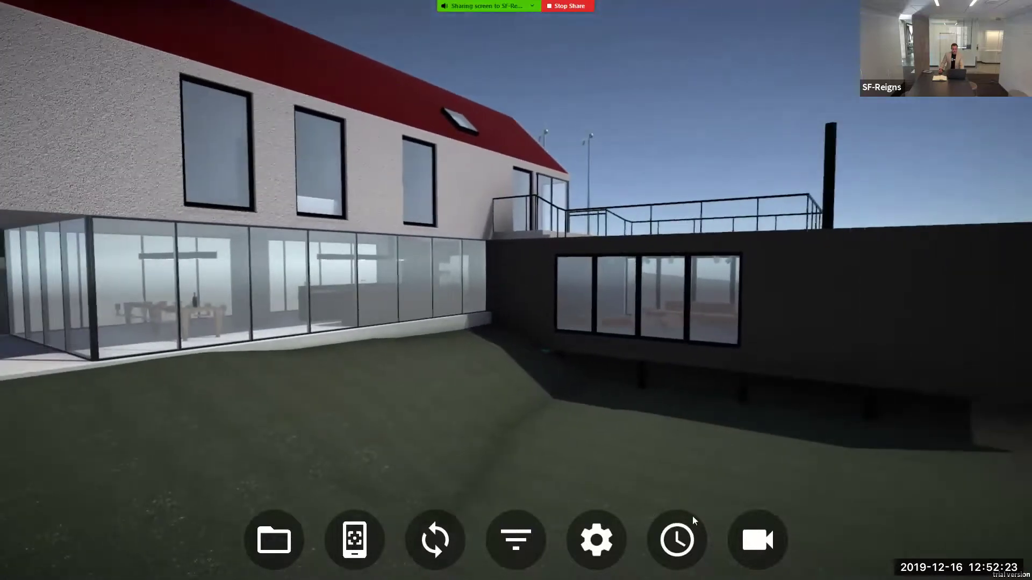